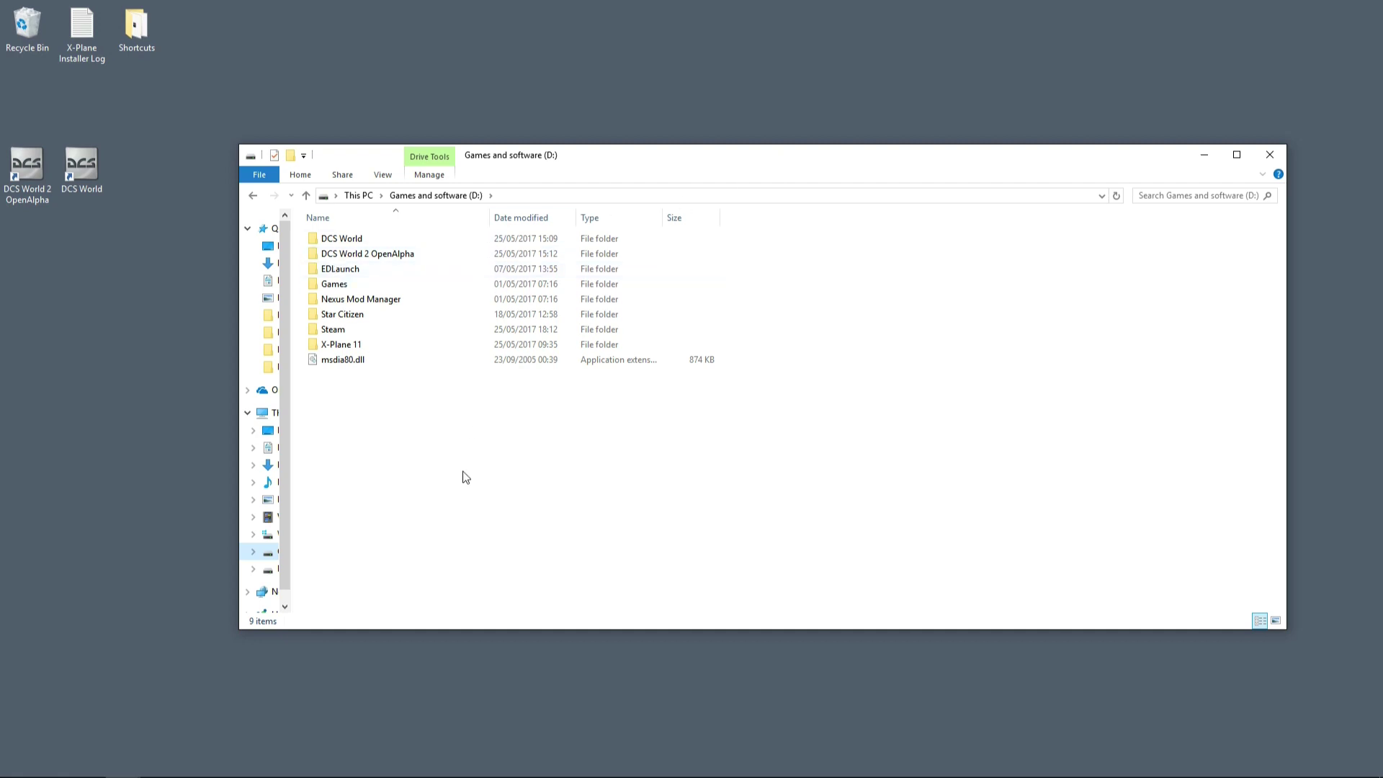
Check the DCS World and DCS World 2 OpenAlpha install folders.
click(367, 245)
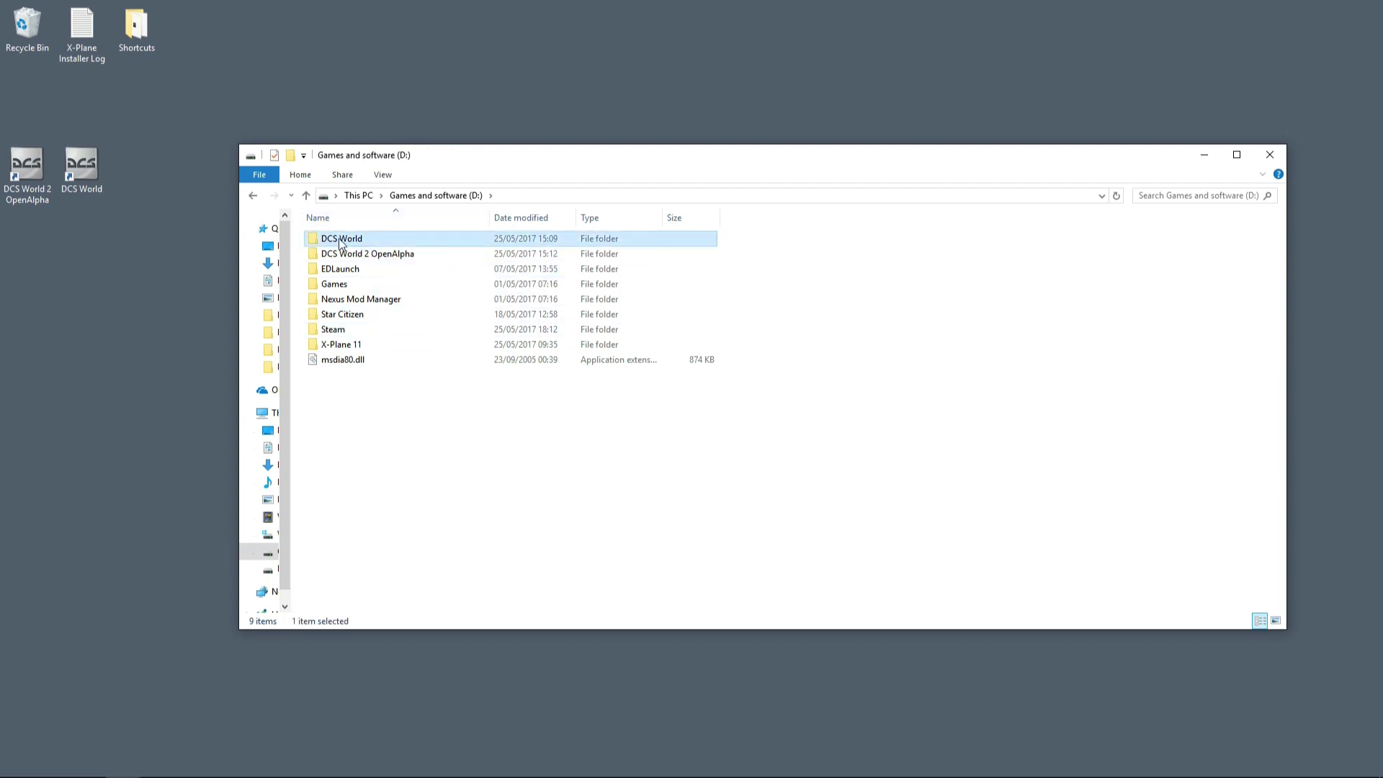
mouse_move(353, 245)
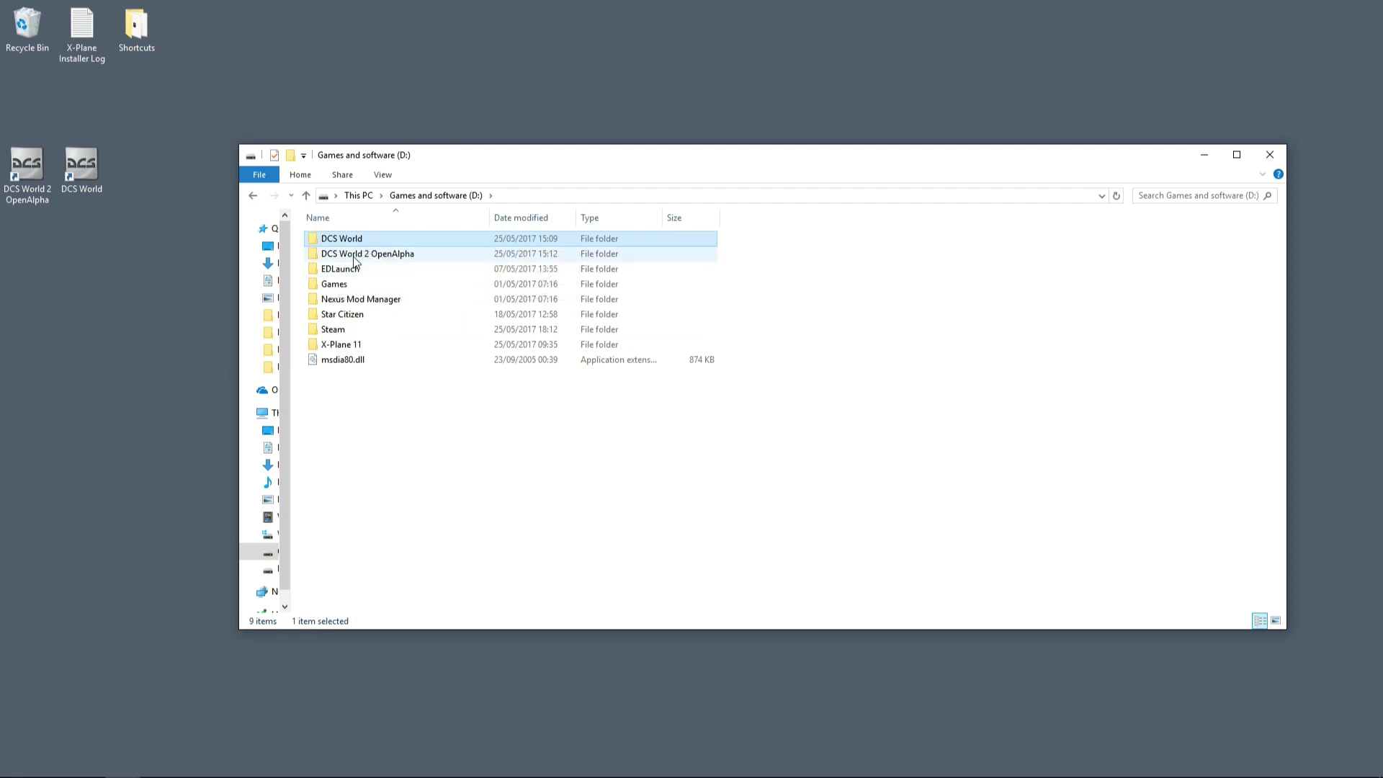
click(354, 258)
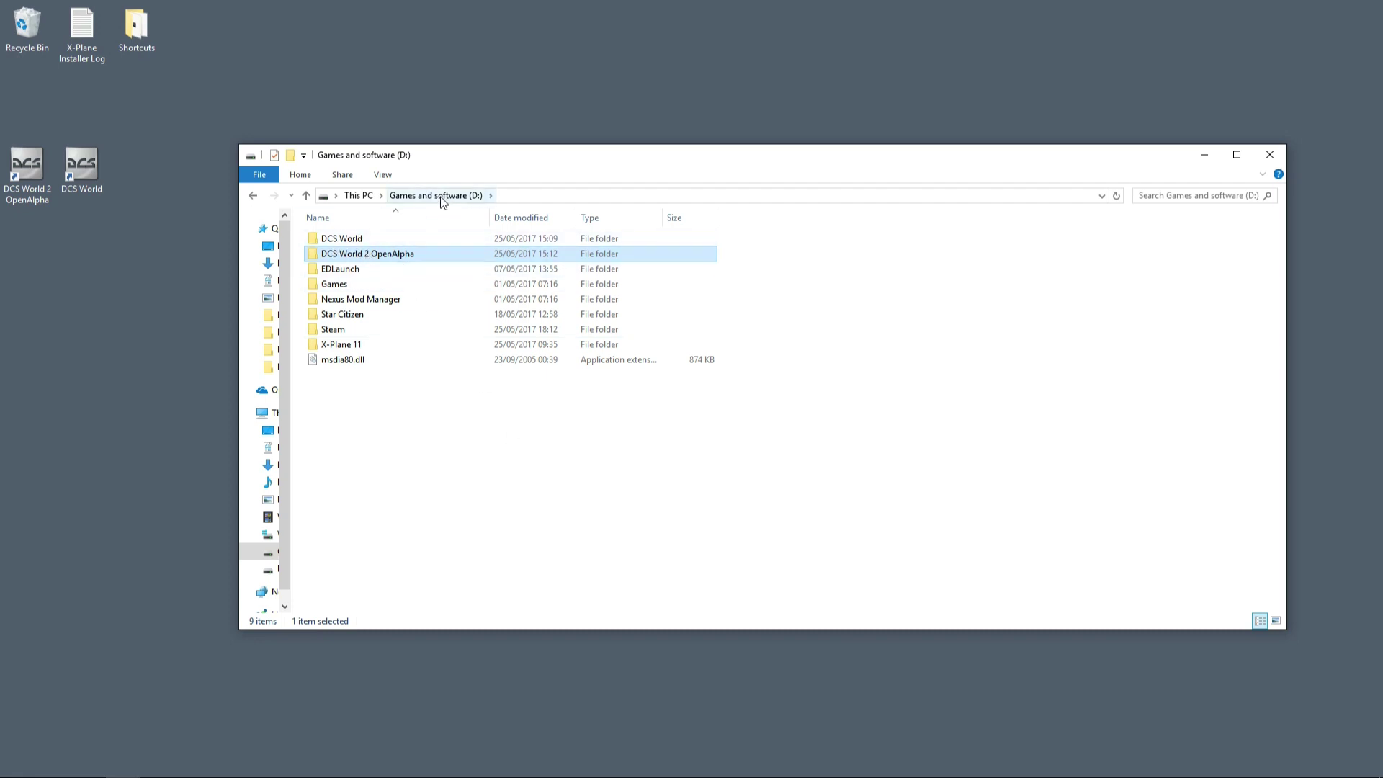
Inspect the two DCS desktop shortcuts, ending on the DCS World 2 OpenAlpha shortcut.
click(128, 253)
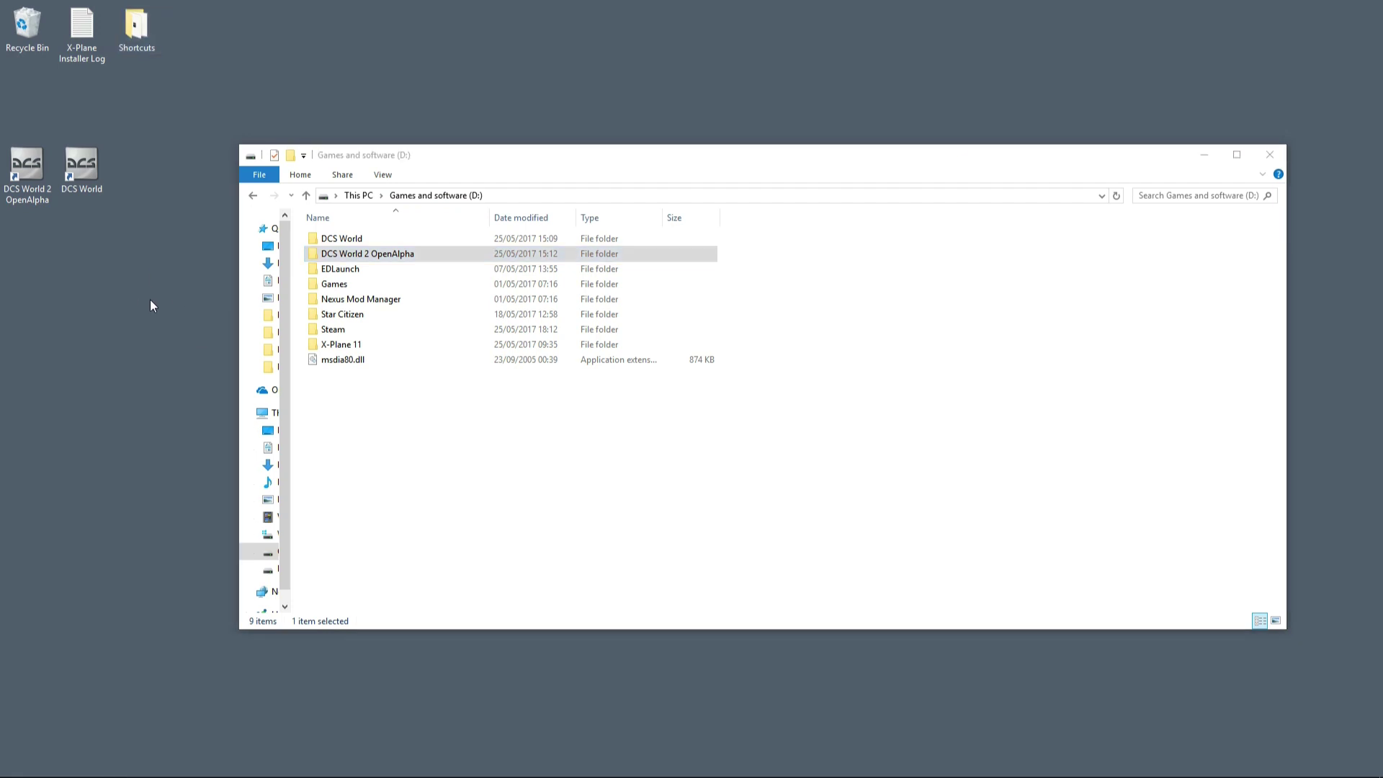
drag(149, 283, 2, 173)
click(176, 140)
click(33, 175)
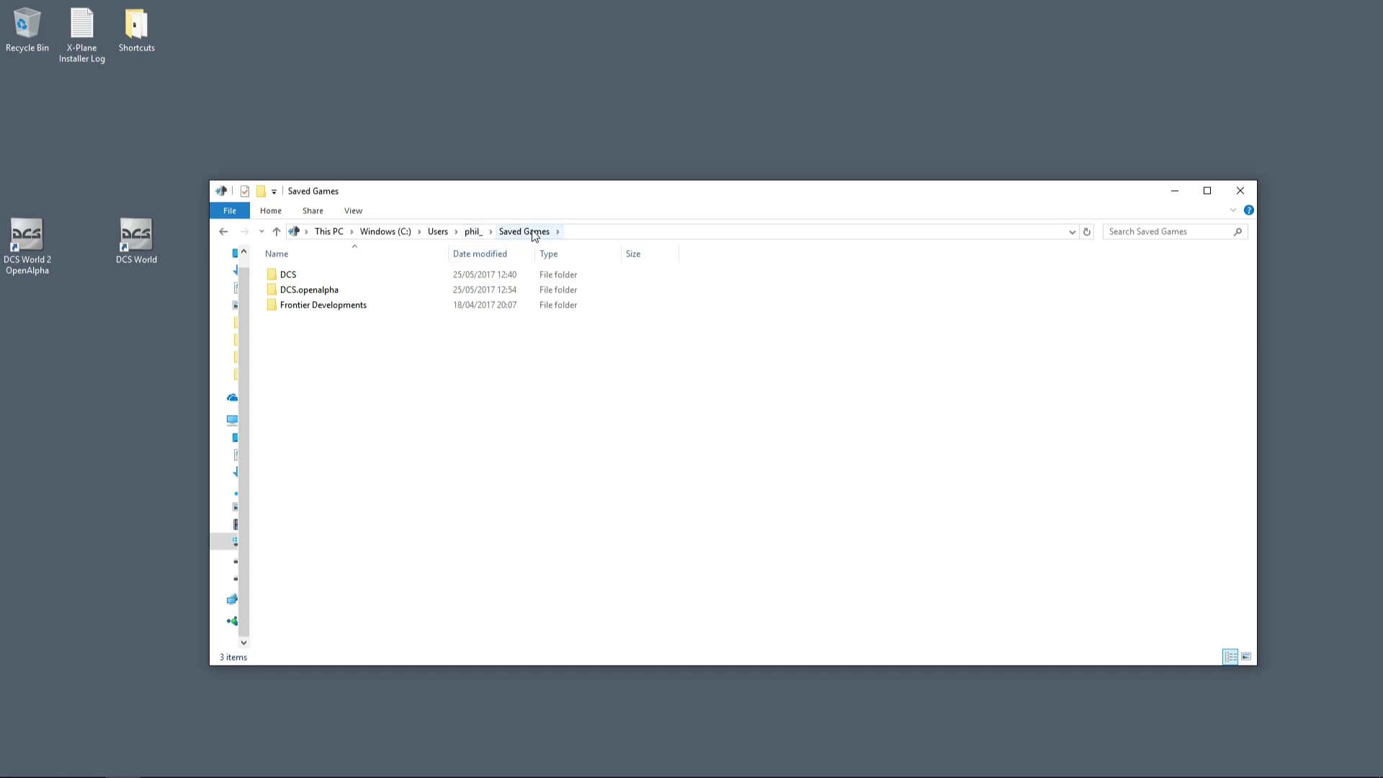
click(475, 232)
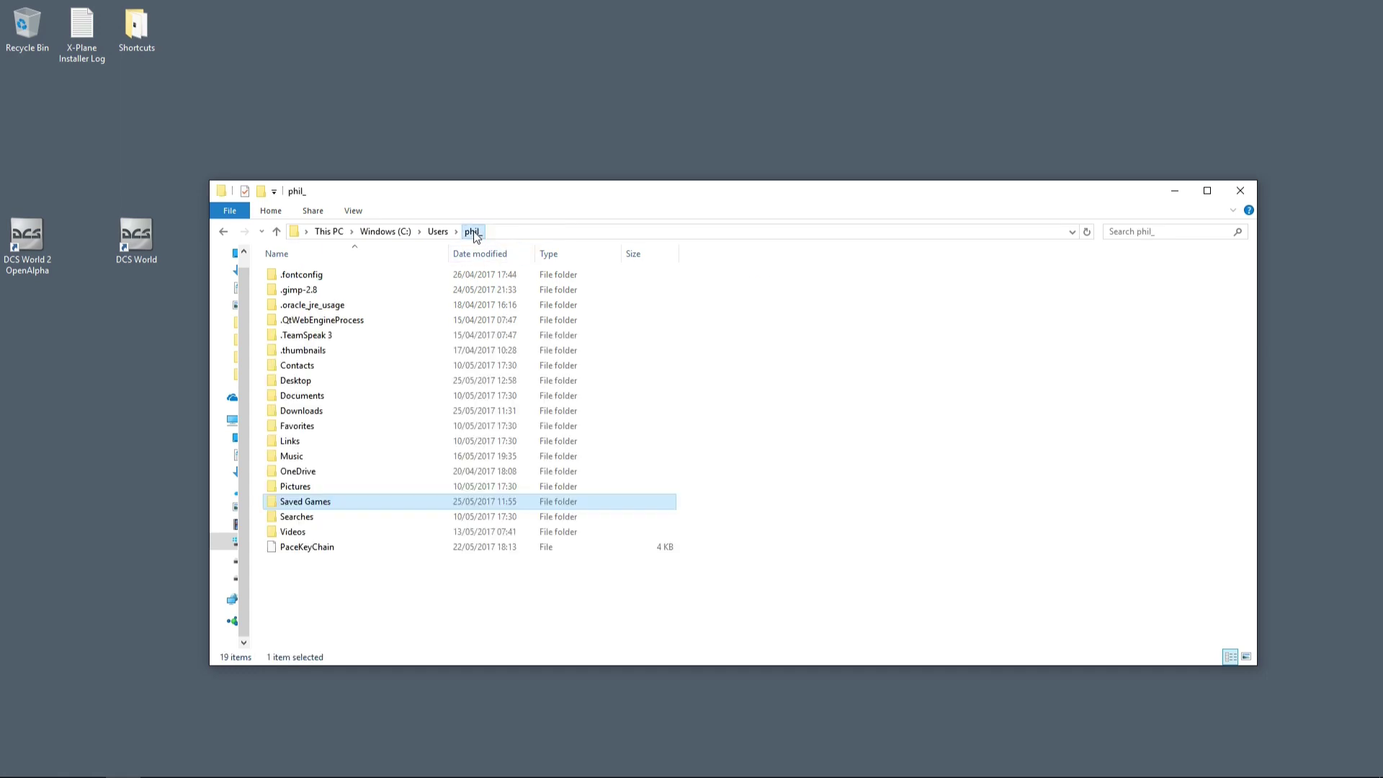
double_click(316, 502)
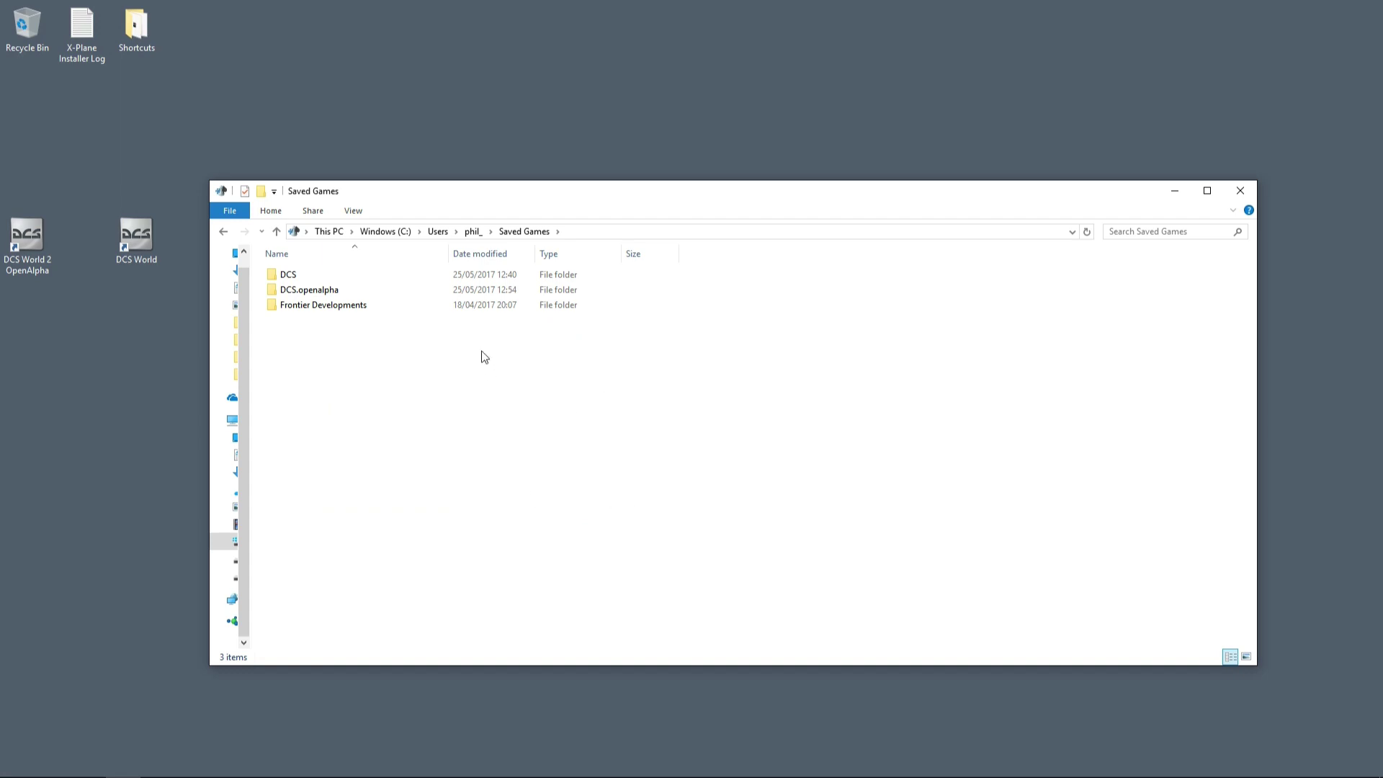
click(305, 275)
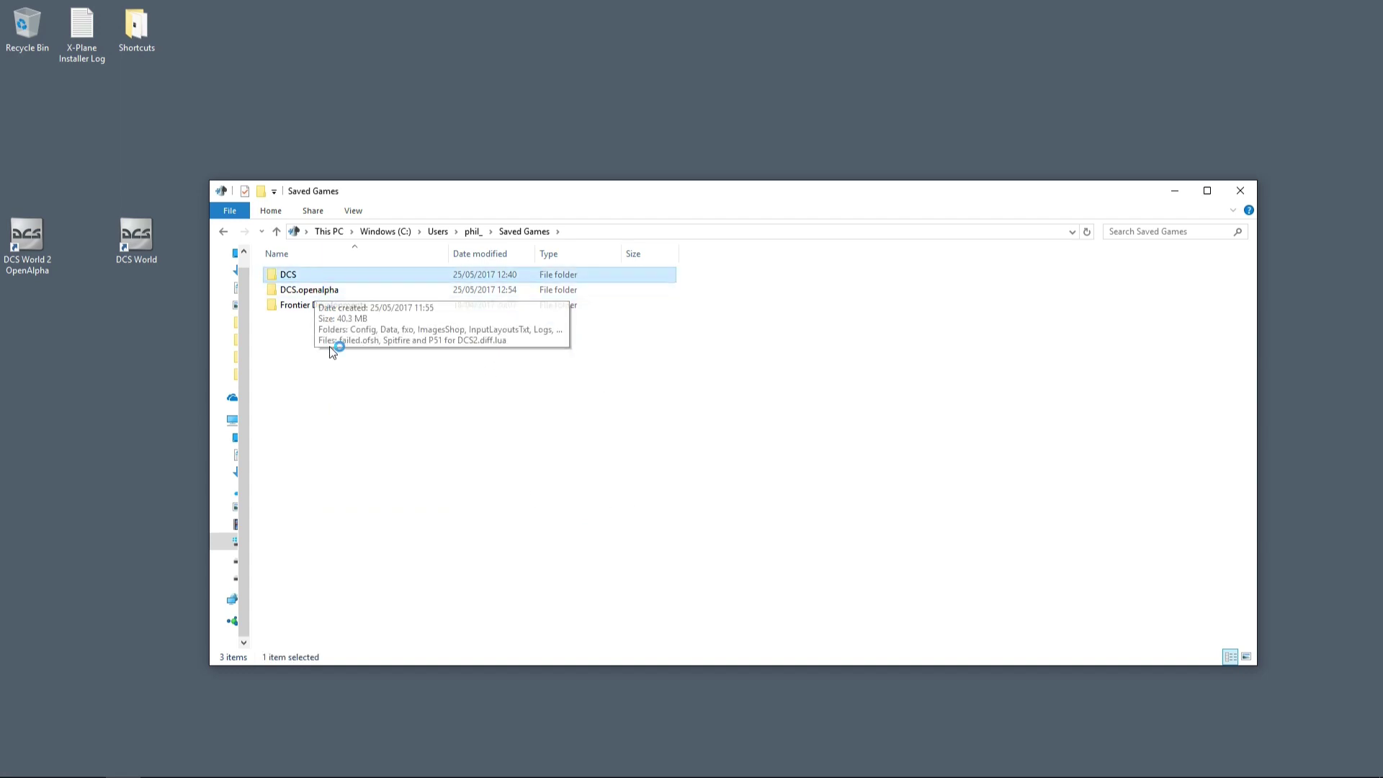
click(316, 290)
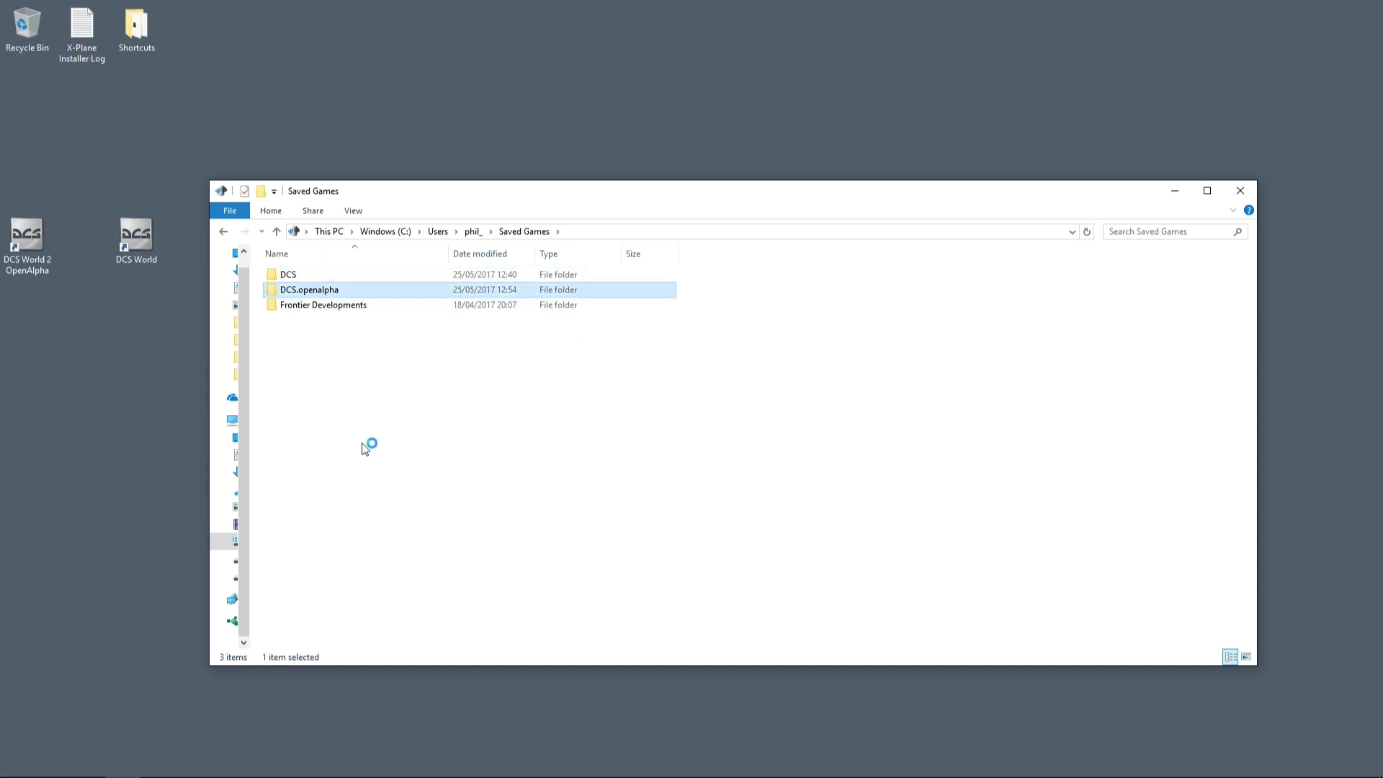
click(365, 394)
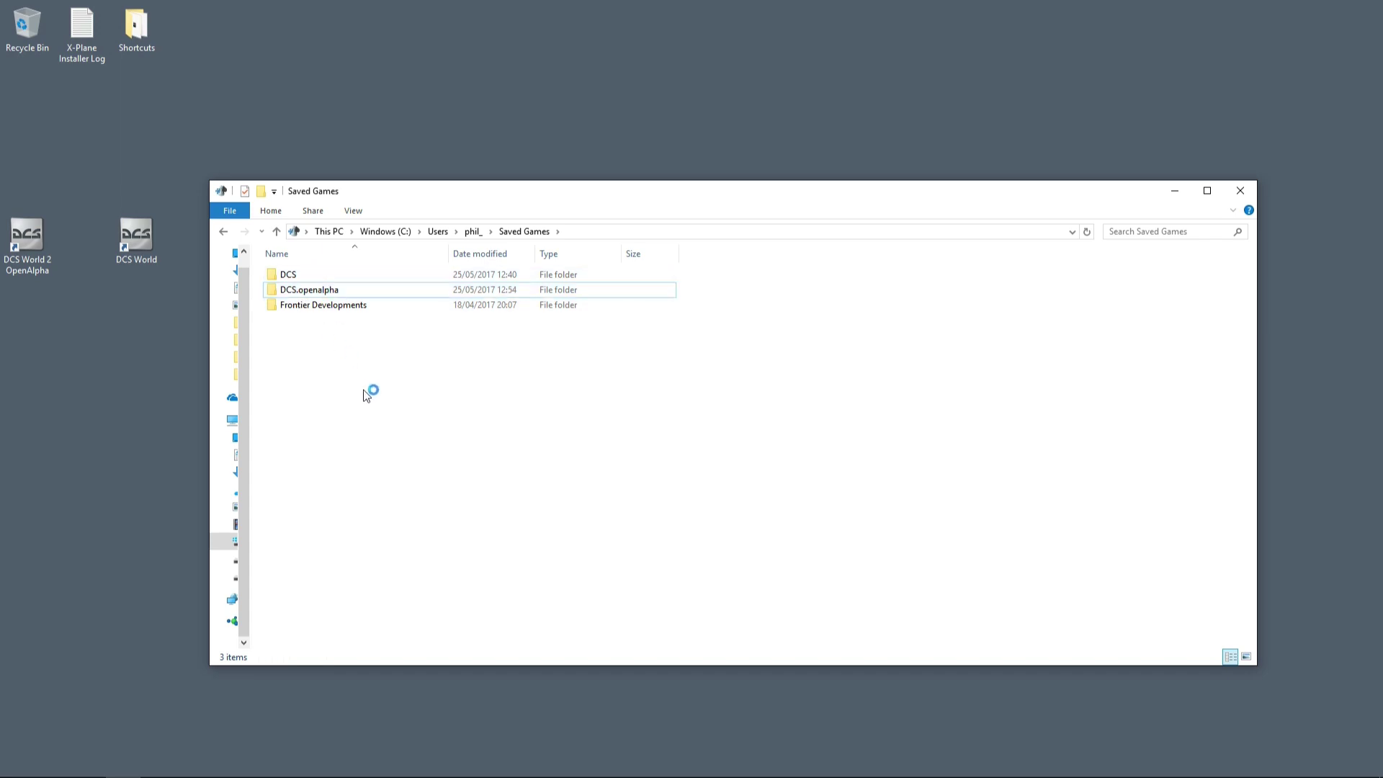
click(317, 296)
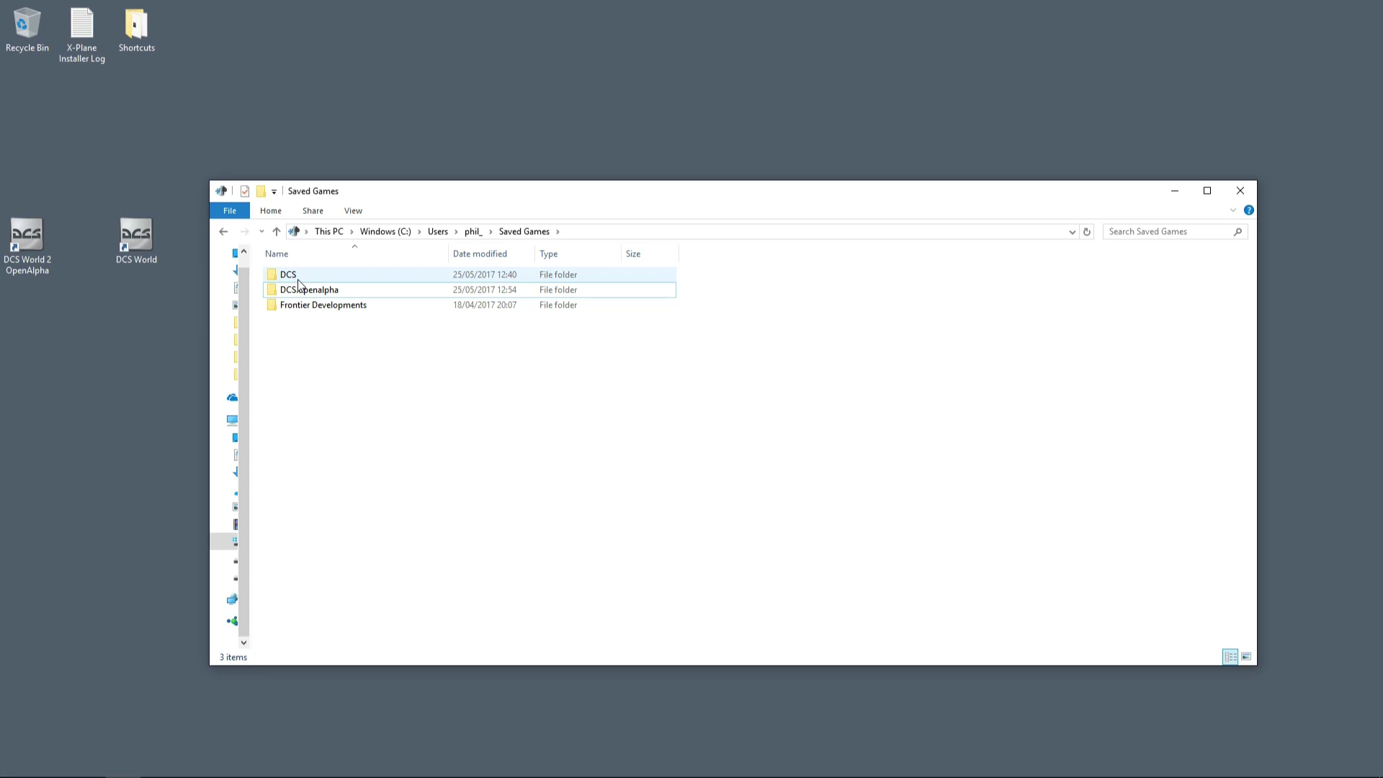
click(301, 278)
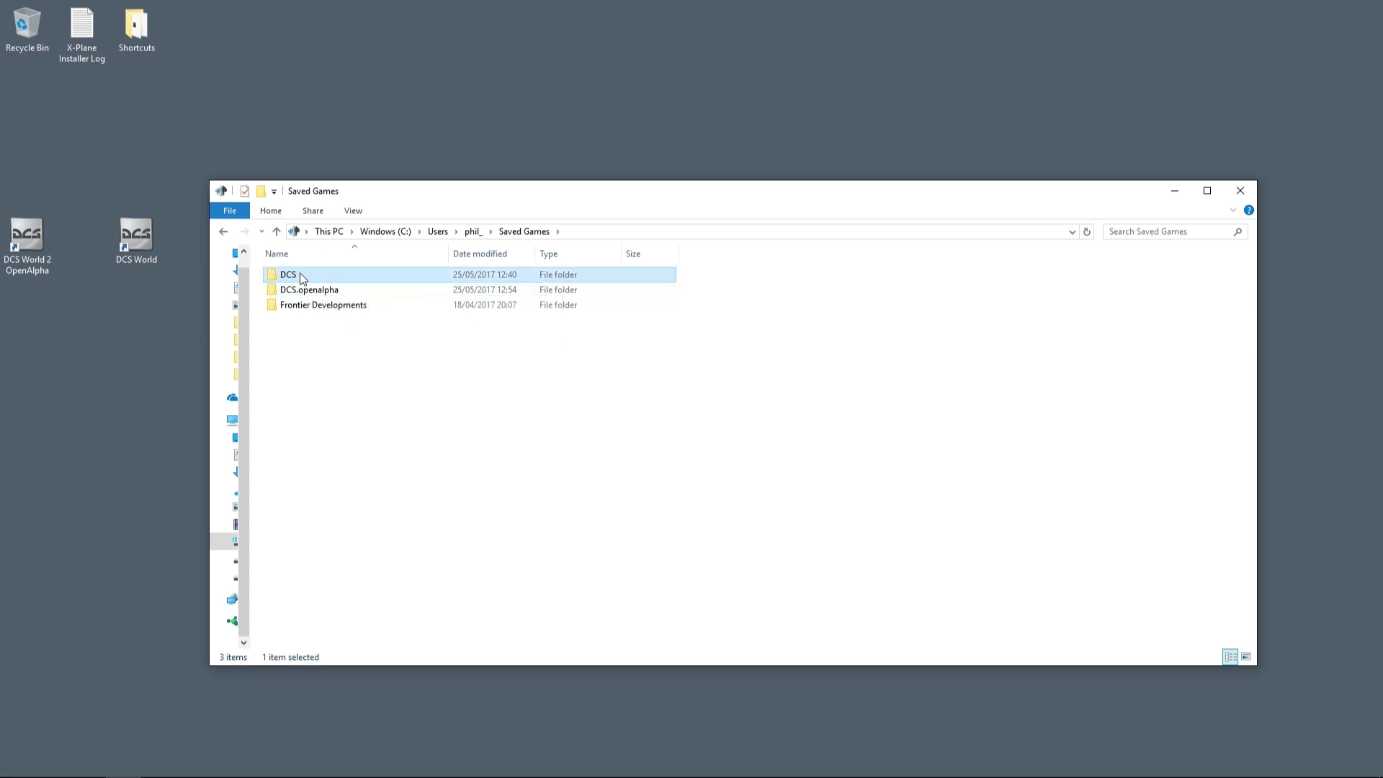
click(306, 292)
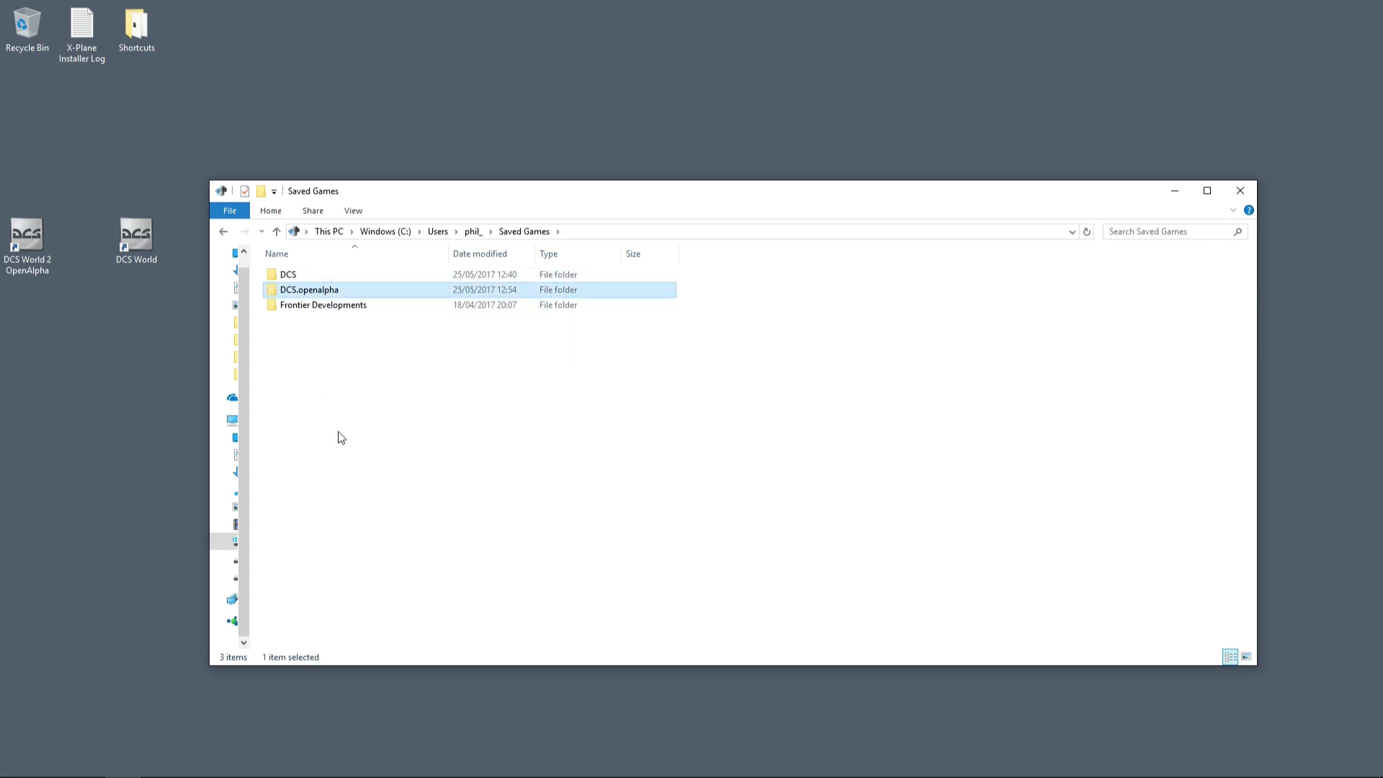
click(347, 379)
Open DCS\Config\Input and select its Default, P-51D, SpitfireLFMkIX and TF-51D folders.
double_click(303, 279)
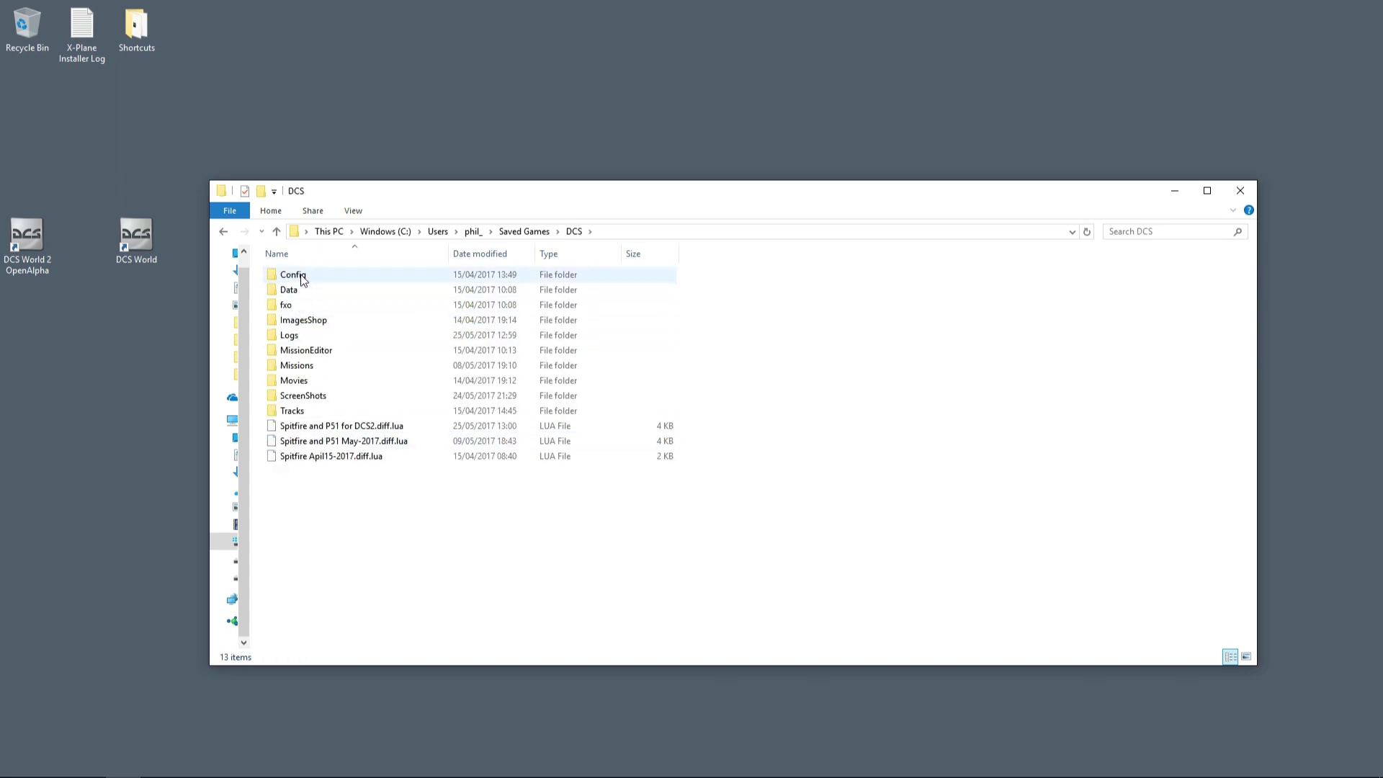
double_click(302, 278)
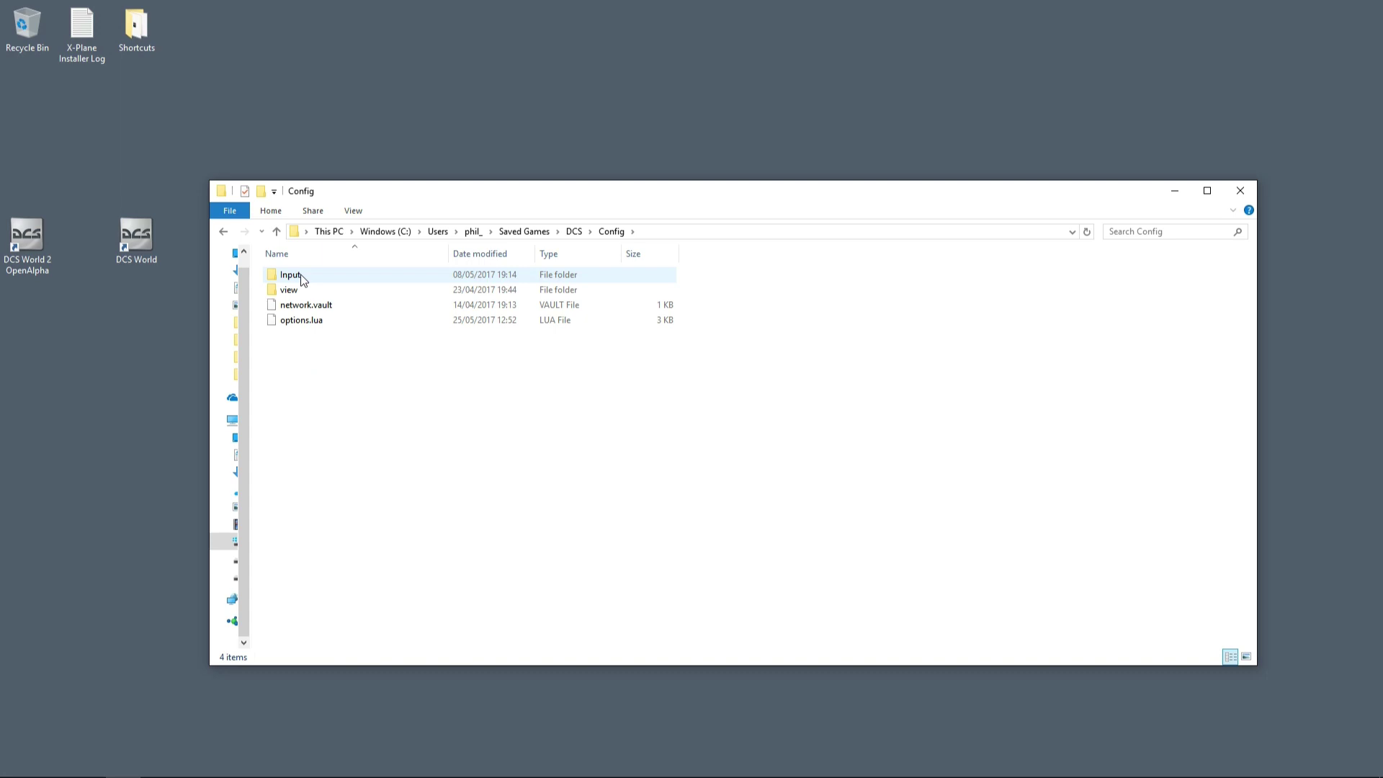
double_click(302, 278)
drag(492, 511, 278, 252)
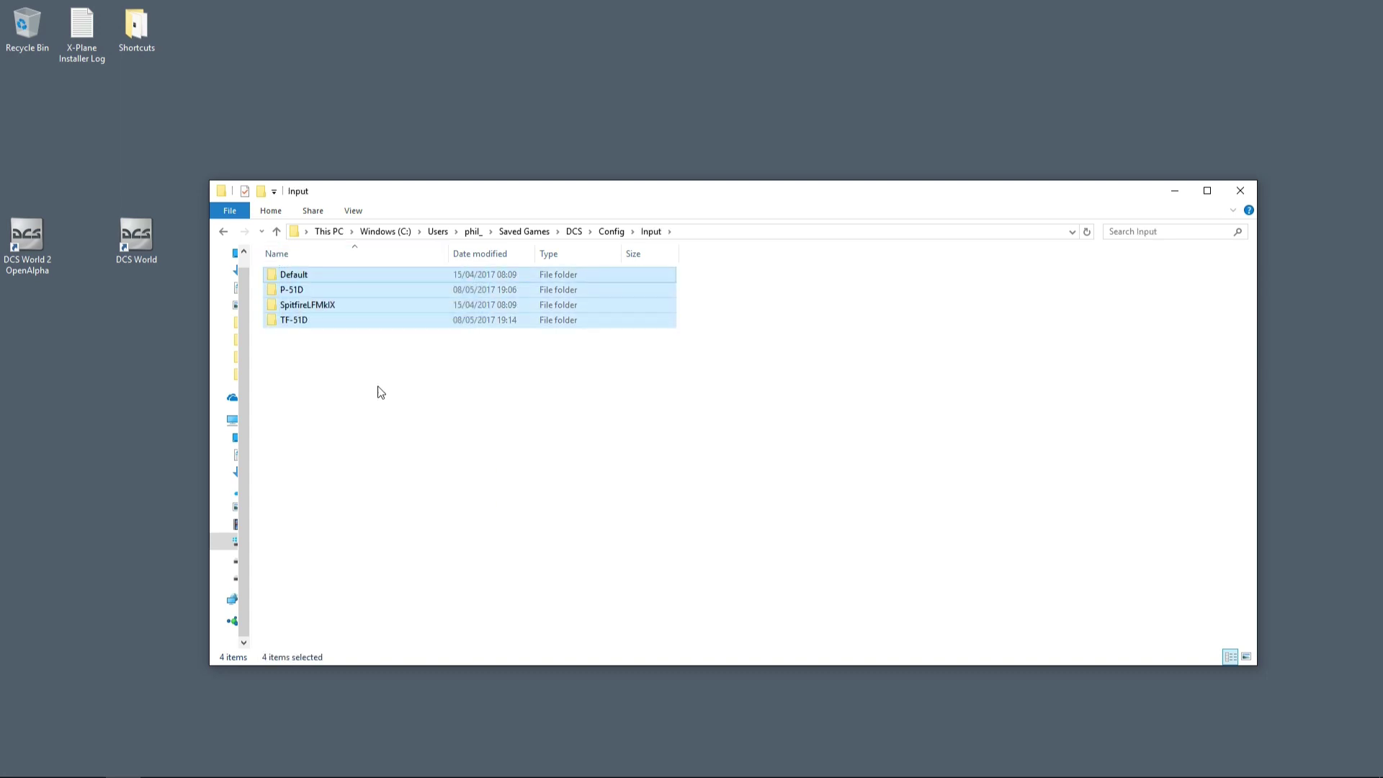
drag(360, 327, 300, 286)
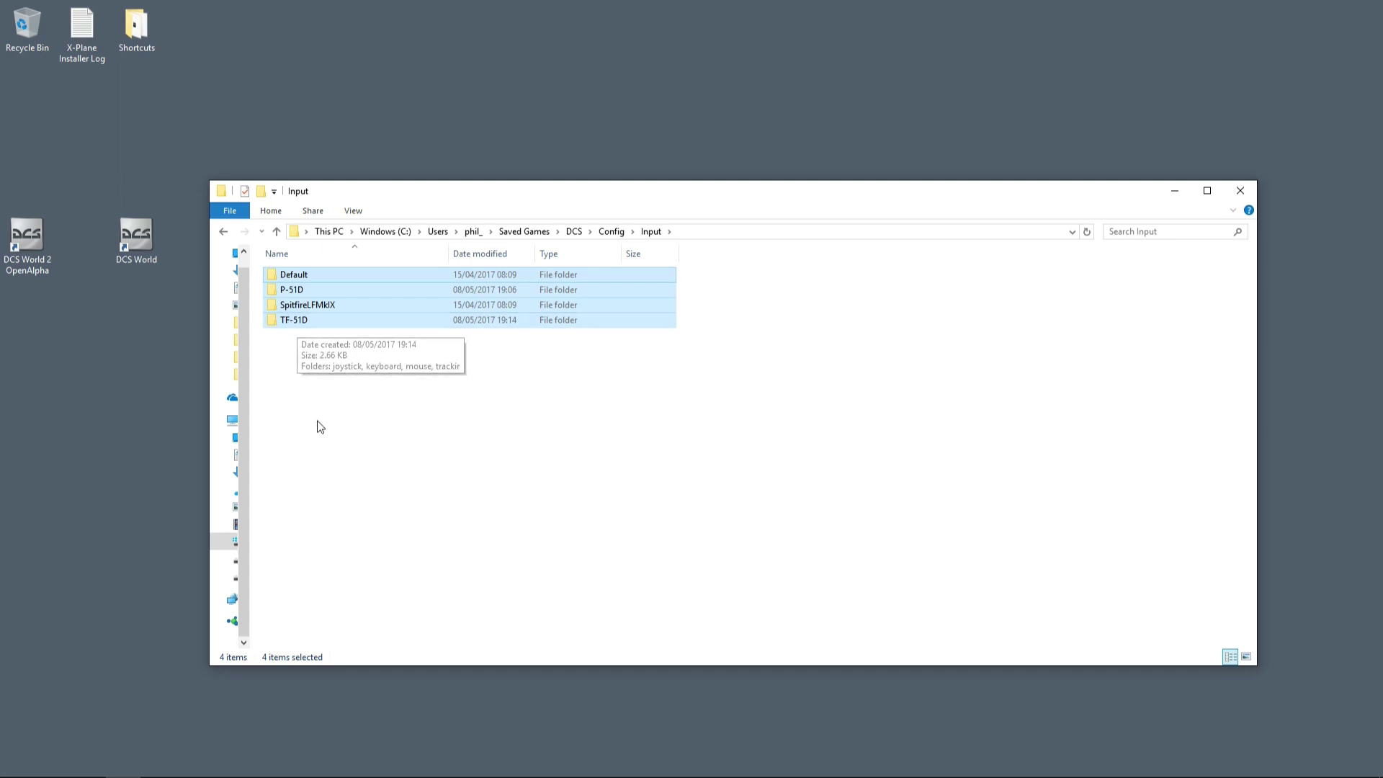
click(369, 459)
drag(401, 469, 281, 262)
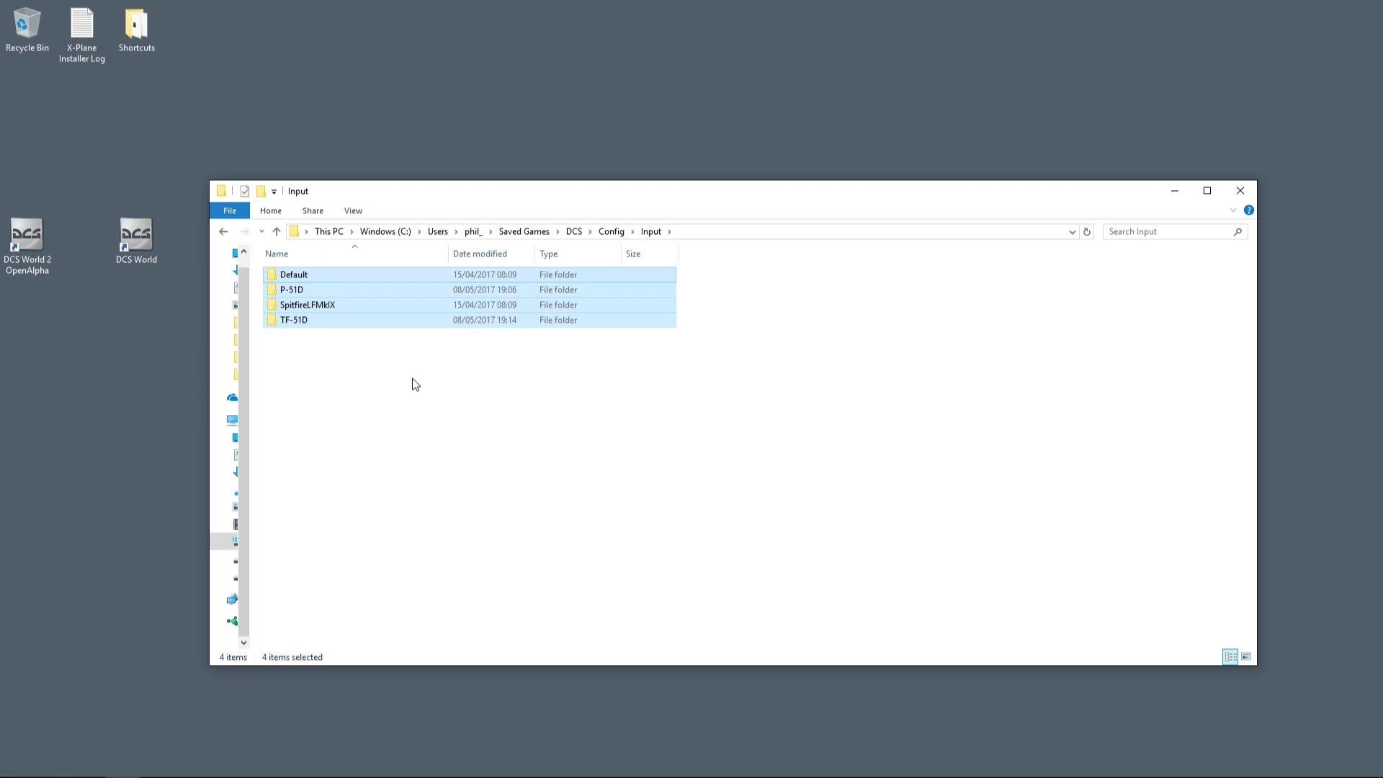
Go from Saved Games into DCS.openalpha\Config\Input.
click(524, 231)
click(499, 396)
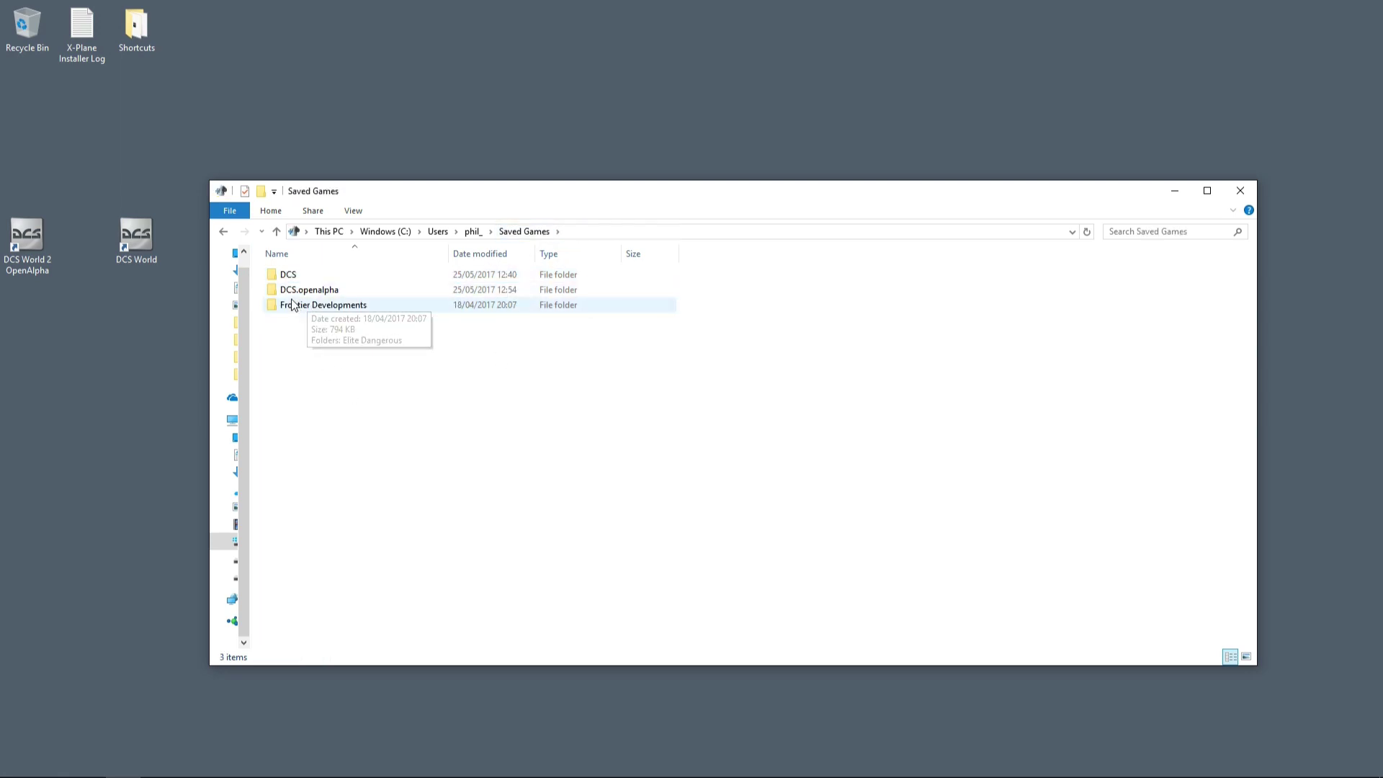
mouse_move(308, 296)
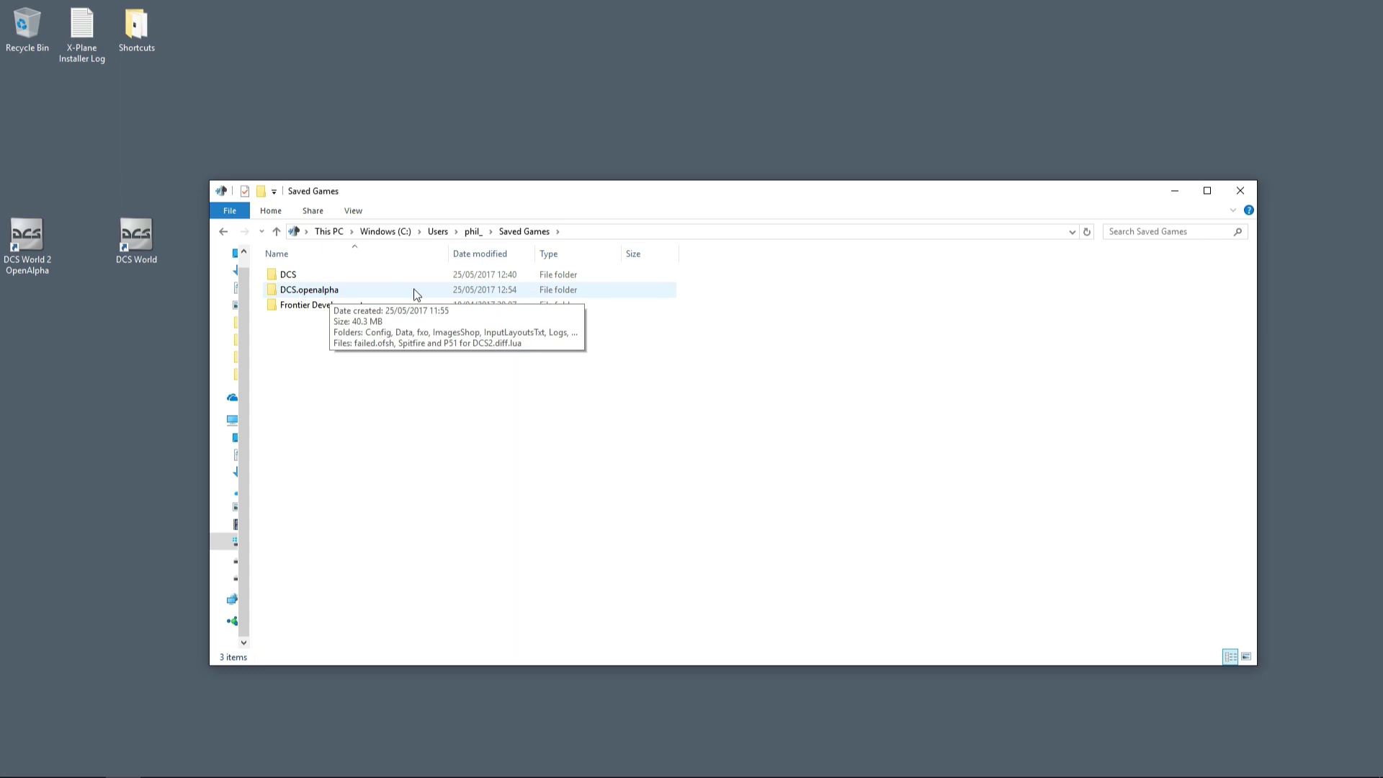
double_click(317, 292)
double_click(315, 277)
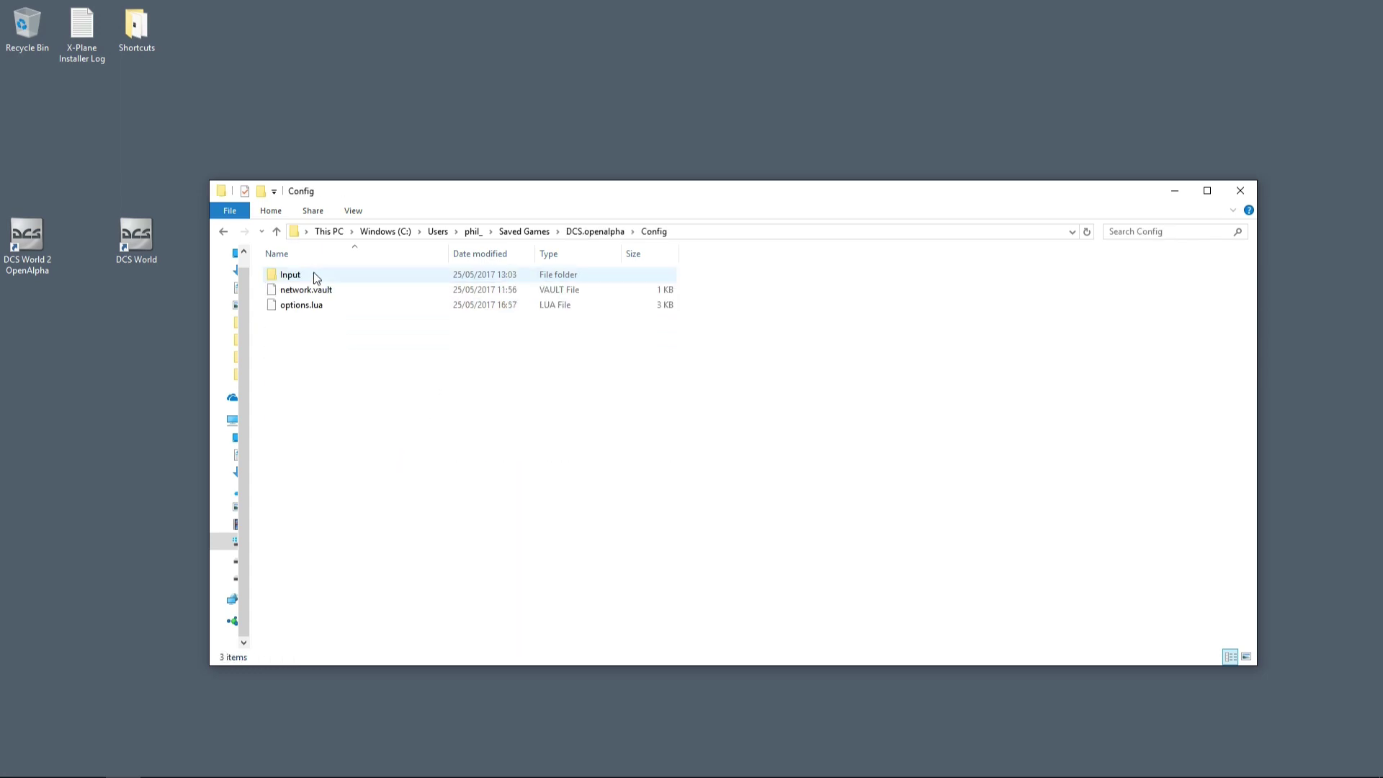
double_click(313, 275)
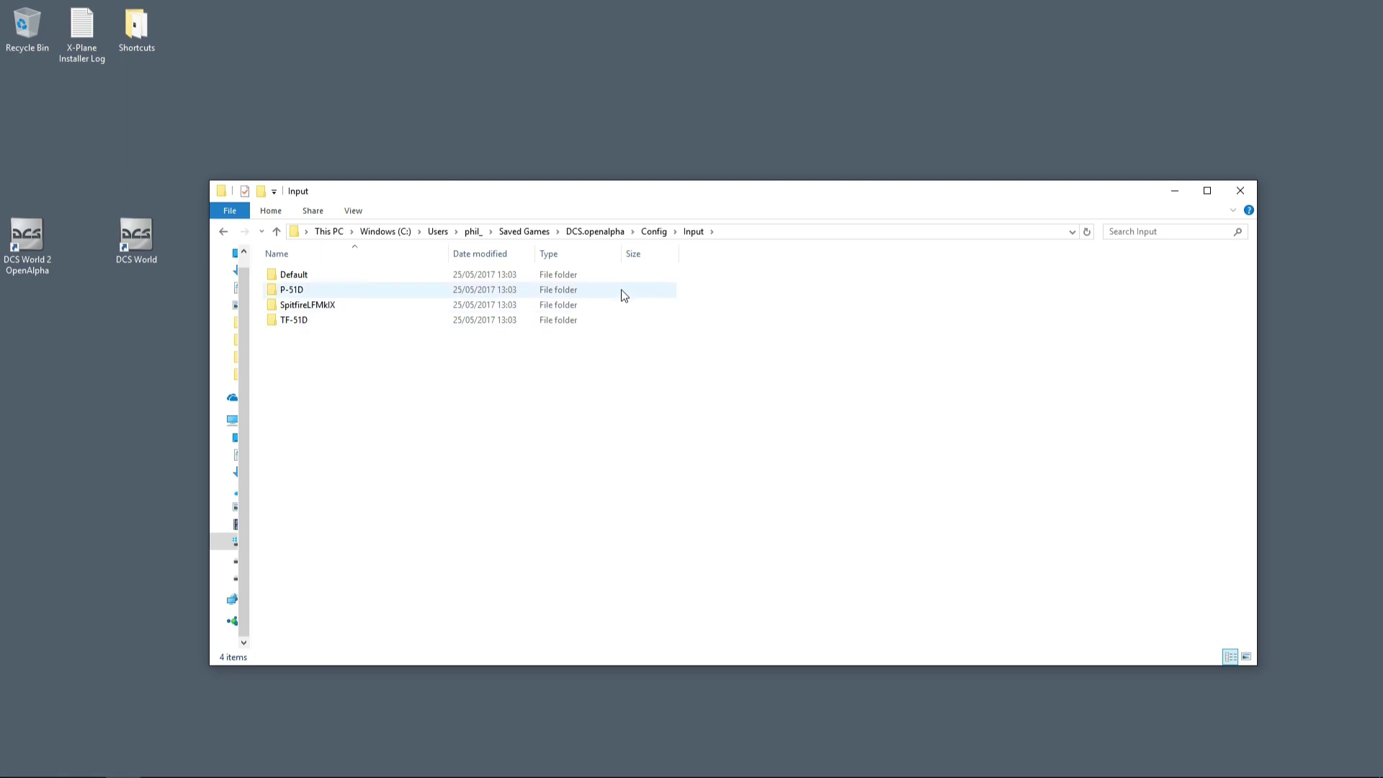
Select the four aircraft folders there, then refresh and reopen the Input folder.
drag(395, 417, 508, 265)
click(694, 232)
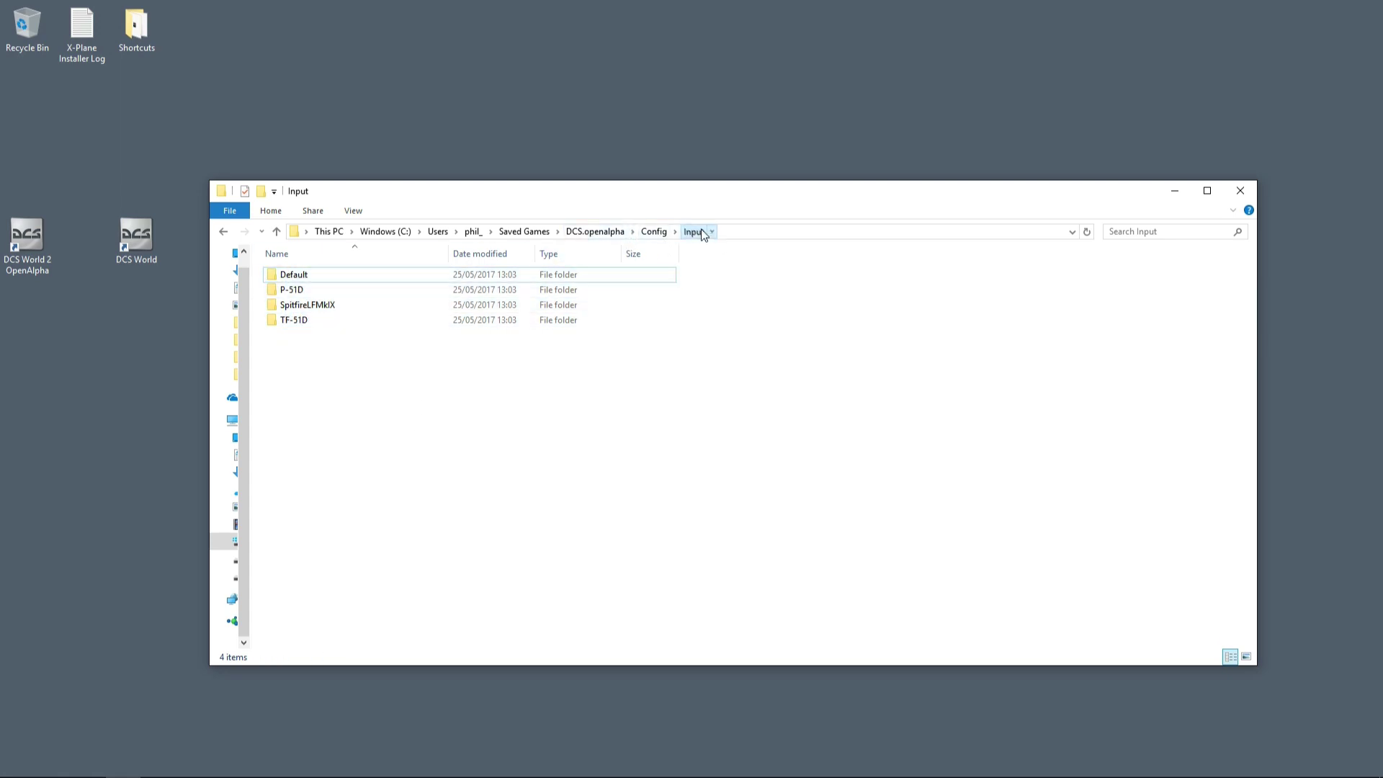
click(654, 232)
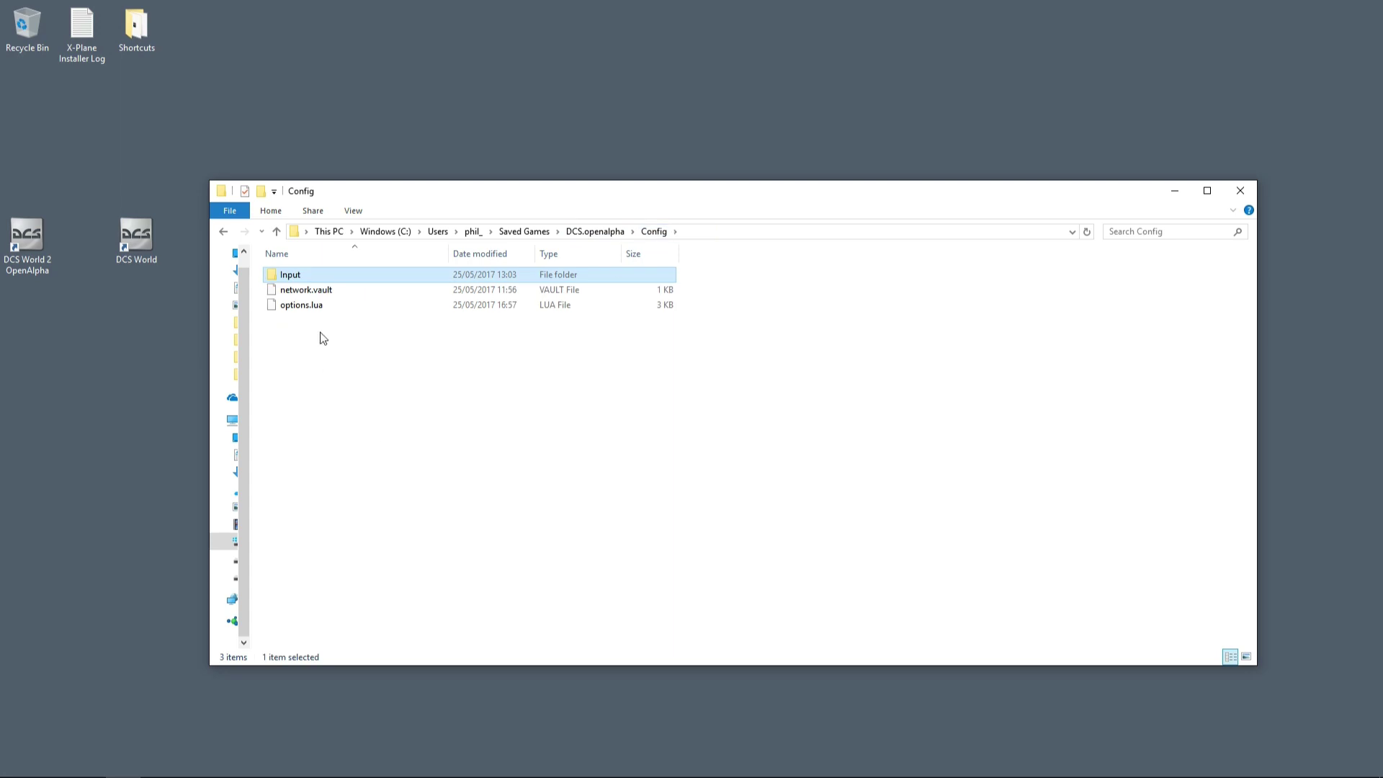
double_click(303, 278)
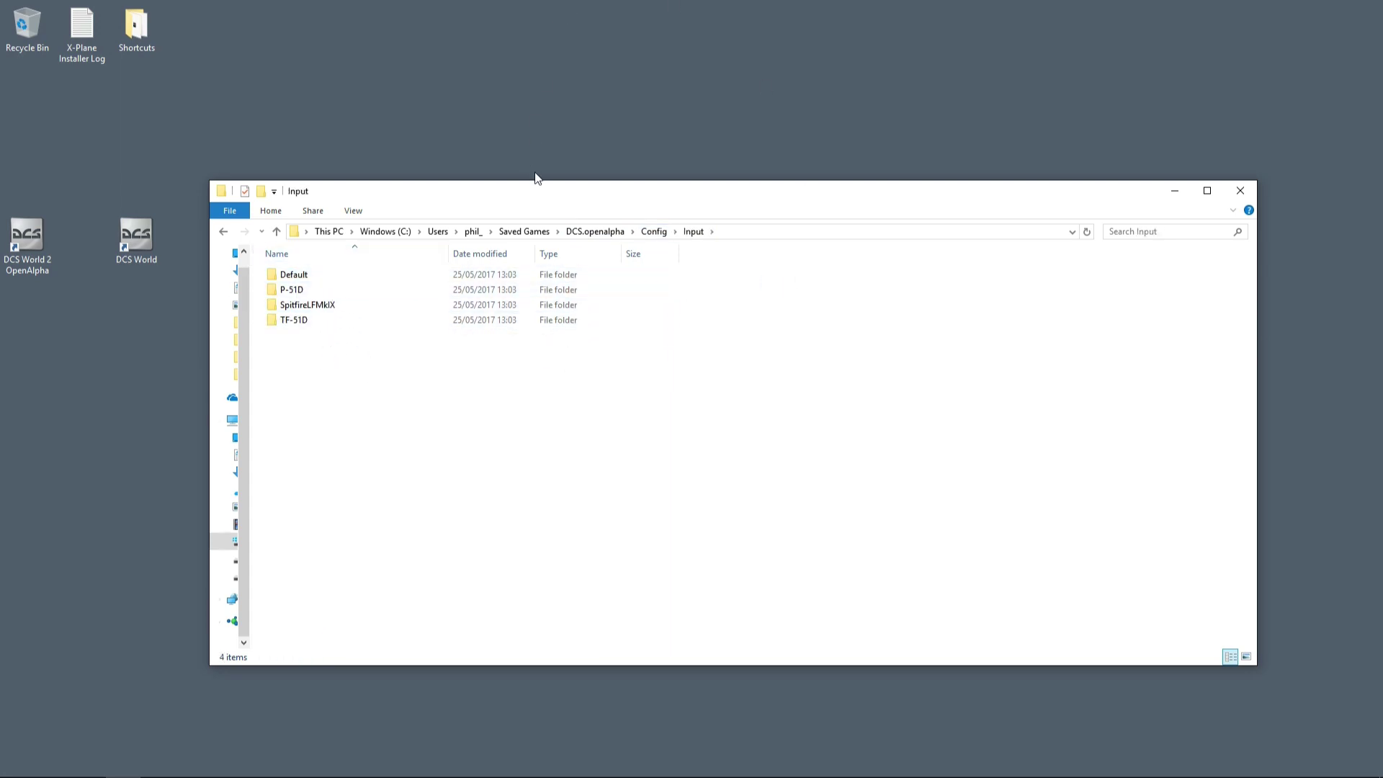
Open the original DCS folder and select its three Spitfire .lua layout files.
click(536, 231)
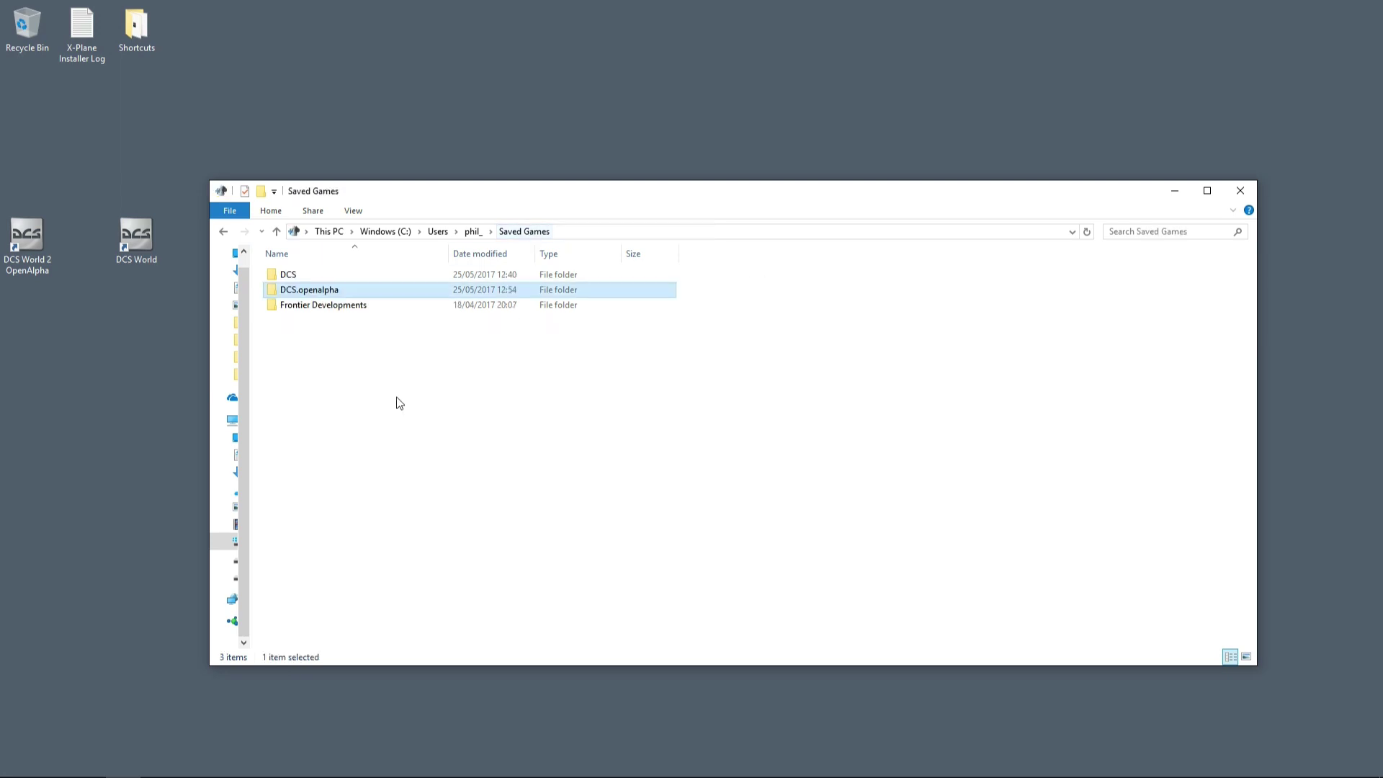
double_click(295, 276)
drag(418, 581, 322, 421)
click(414, 519)
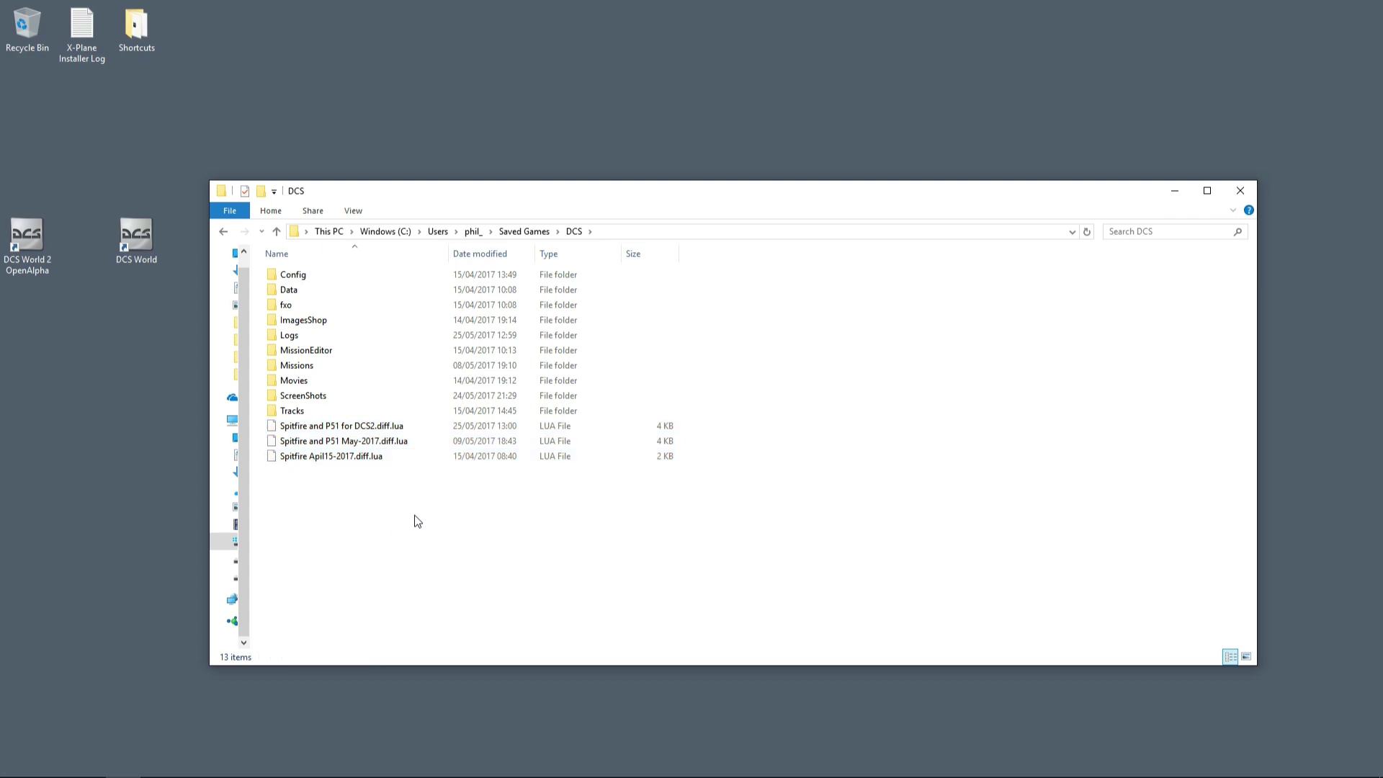
drag(433, 517, 304, 430)
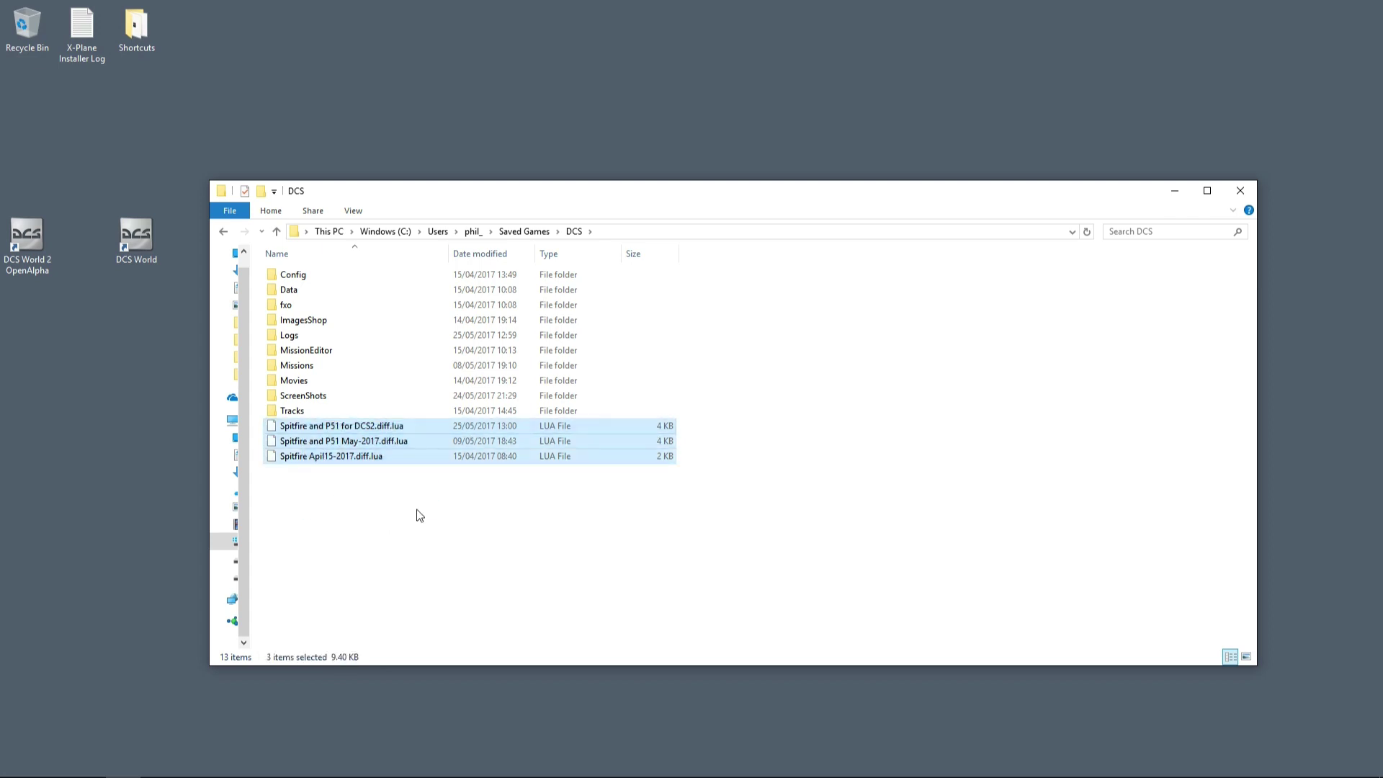
drag(417, 510, 284, 427)
click(413, 533)
drag(379, 504, 312, 432)
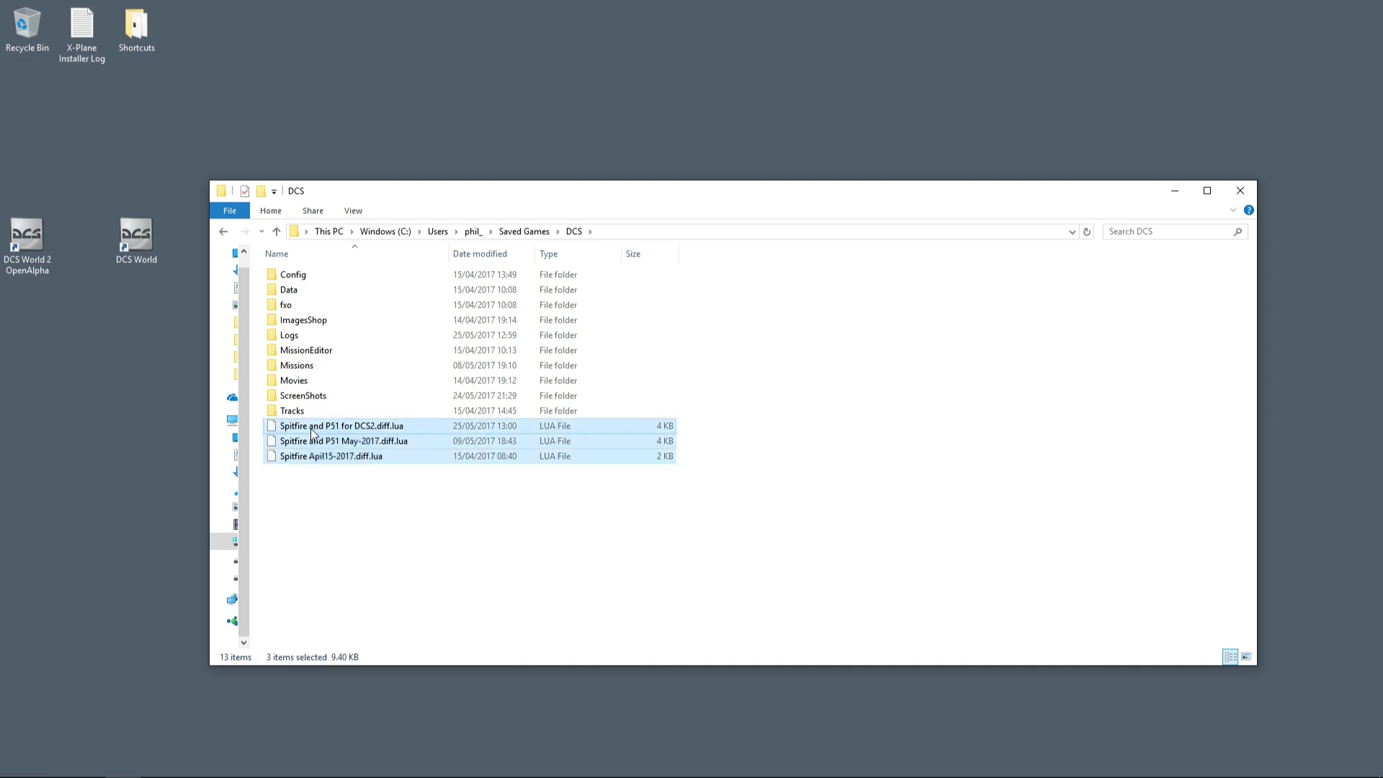
Open DCS.openalpha and check the Spitfire and P51 for DCS2.diff.lua file.
click(531, 232)
click(303, 296)
double_click(304, 291)
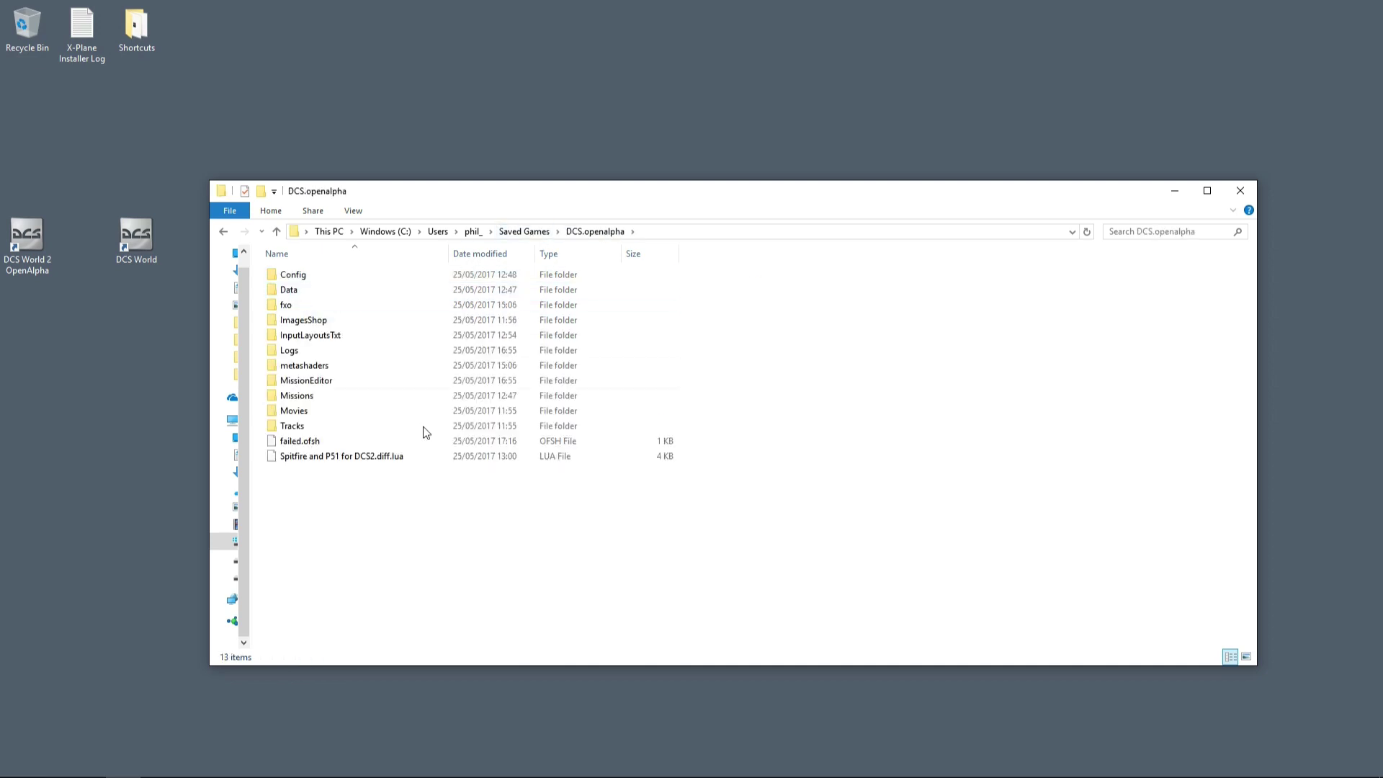
click(324, 462)
click(404, 557)
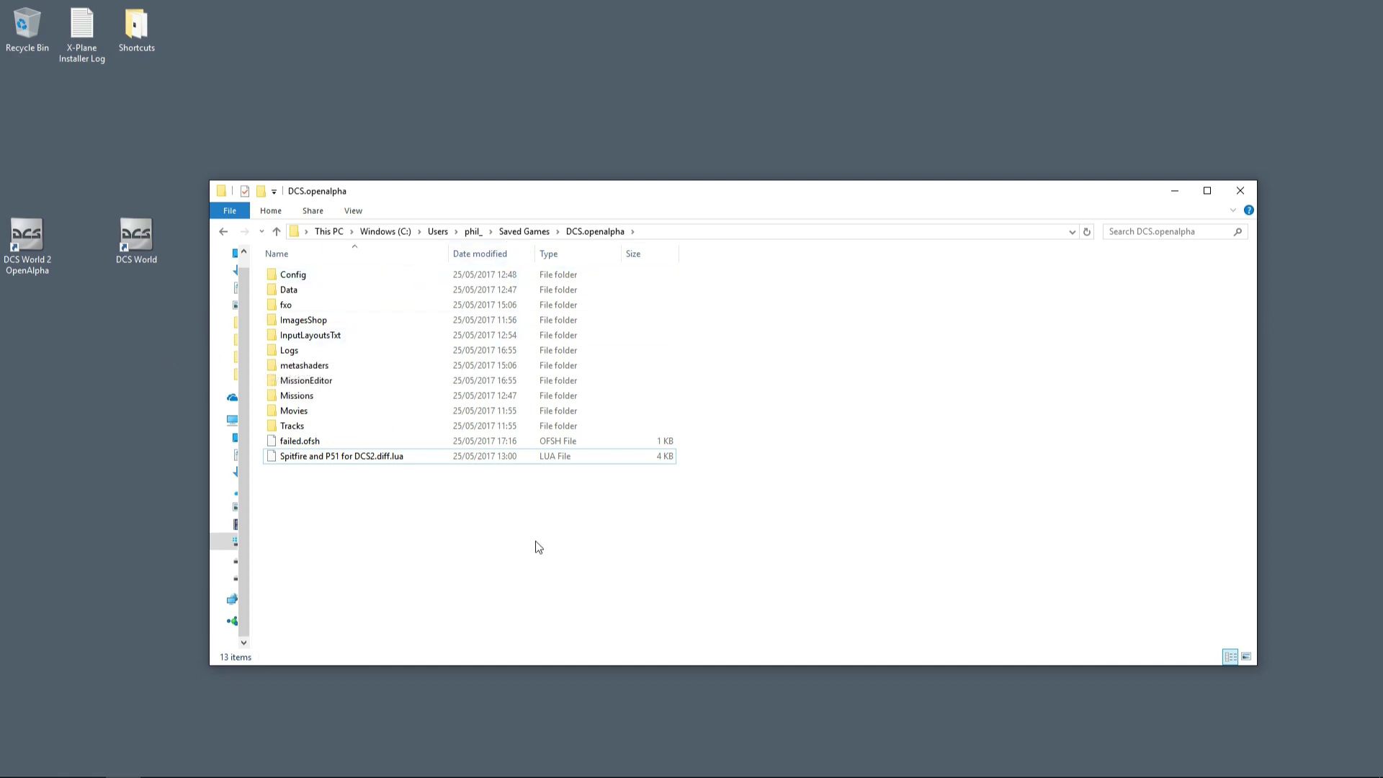
Open DCS\Config\Input and select its aircraft folders.
click(528, 232)
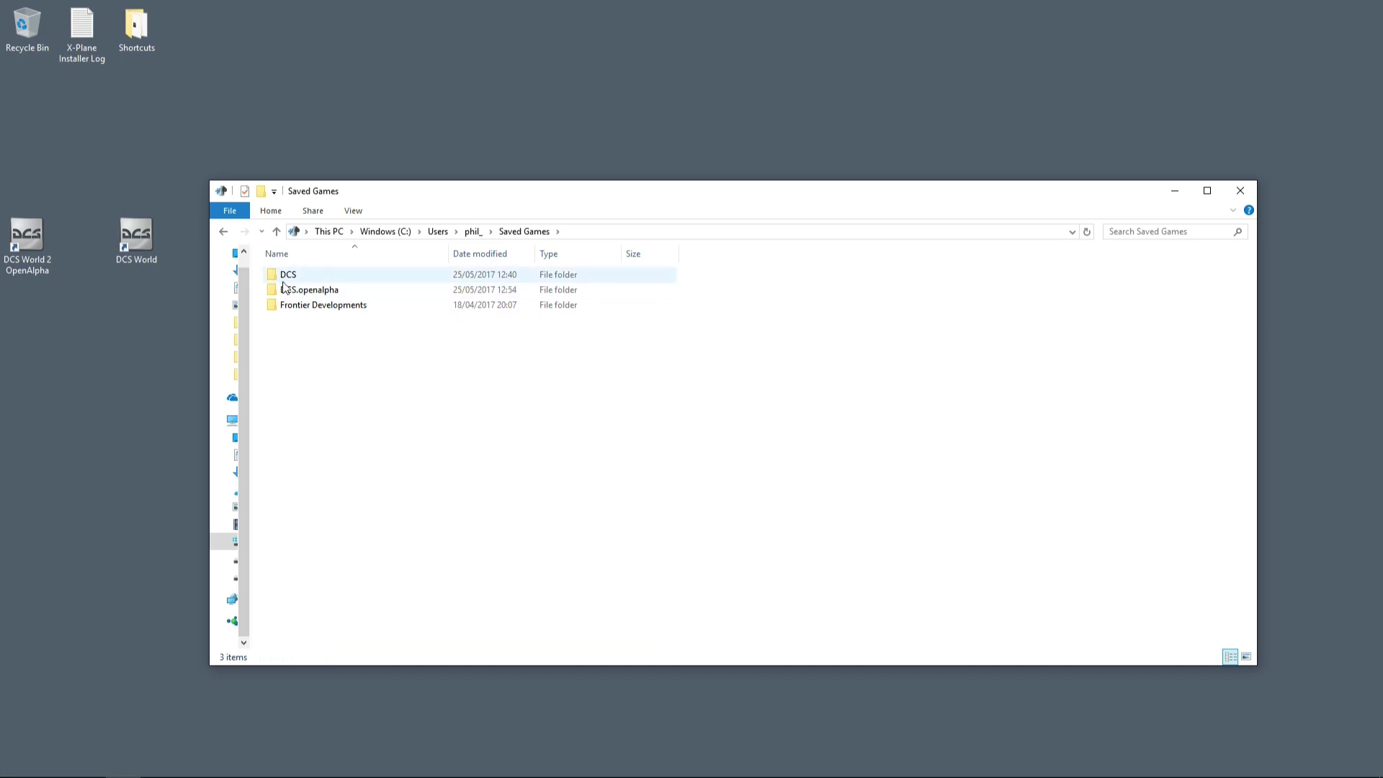
double_click(310, 274)
double_click(309, 275)
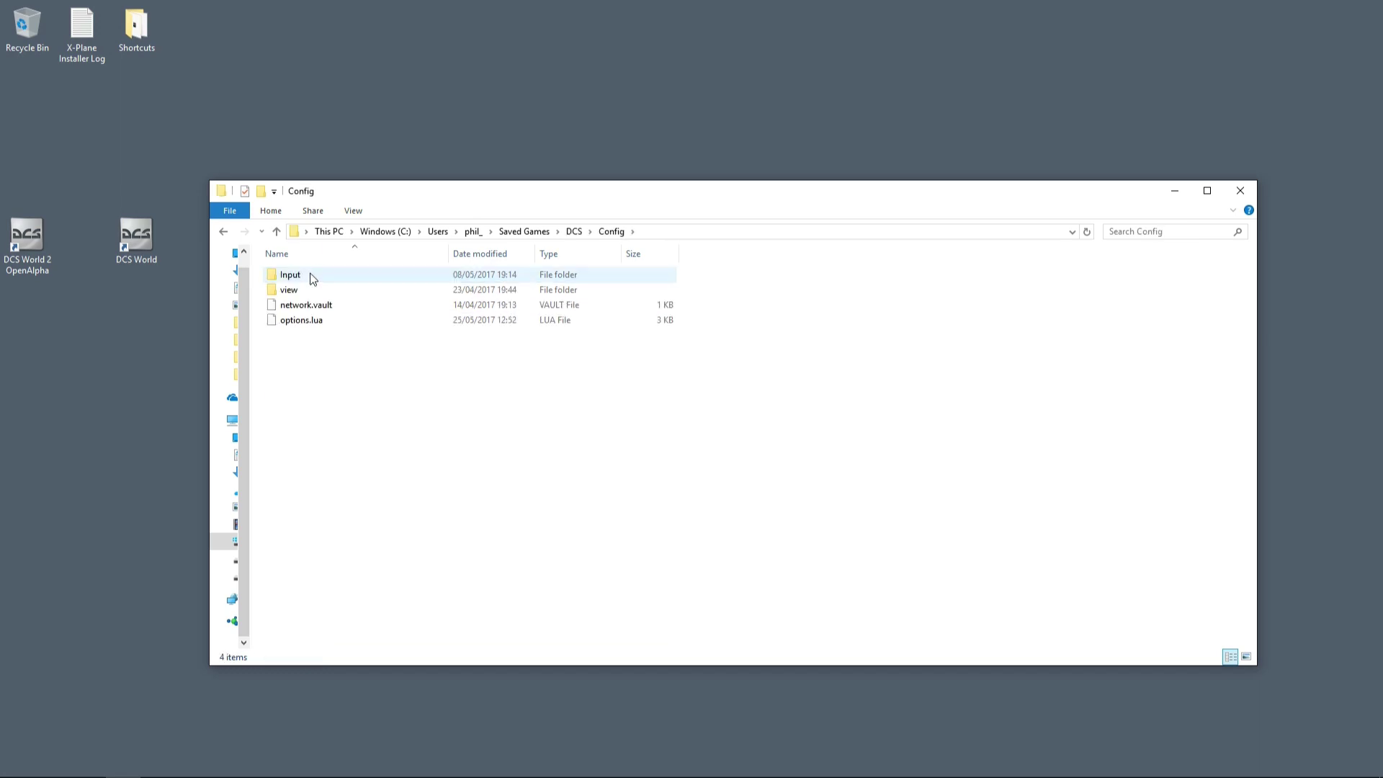
double_click(309, 276)
drag(394, 407, 278, 268)
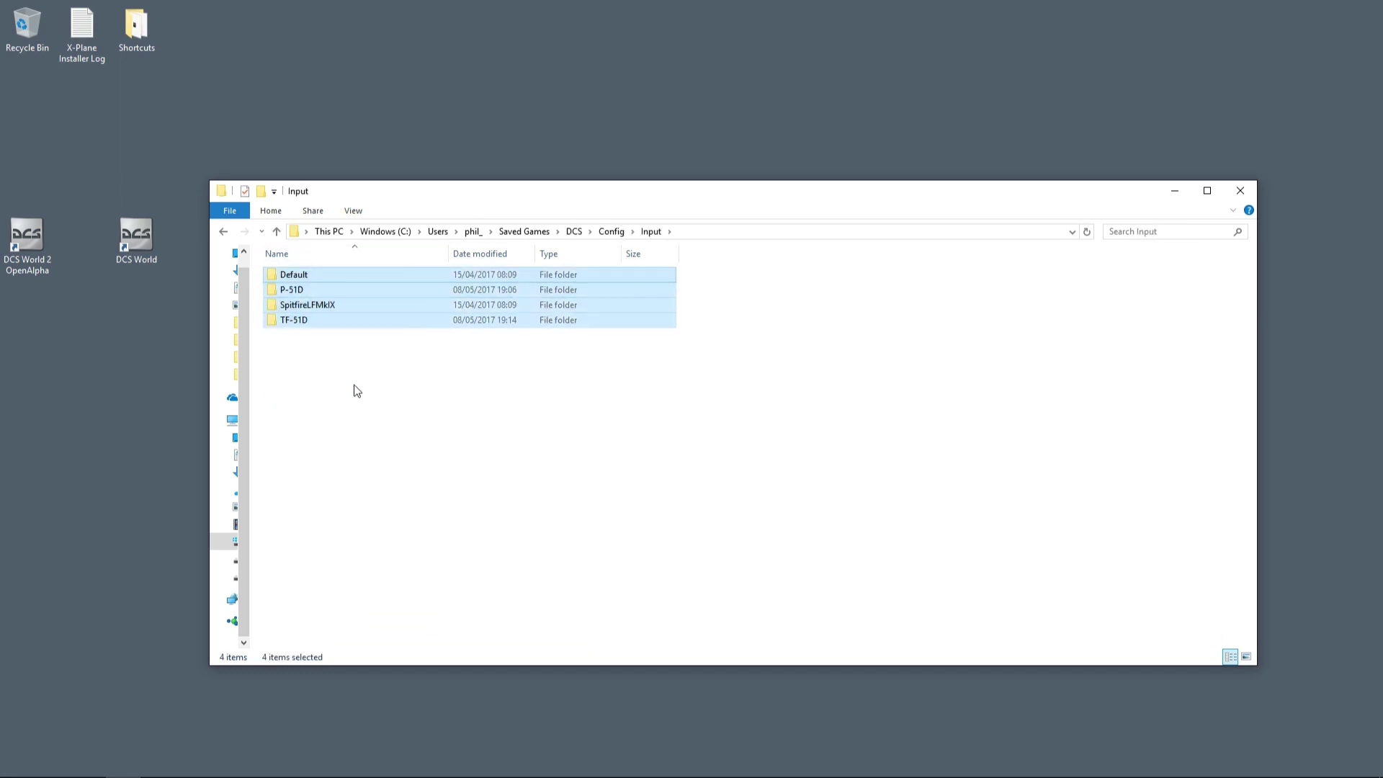
Go back to Saved Games and into DCS.openalpha\Config\Input.
click(575, 232)
click(524, 232)
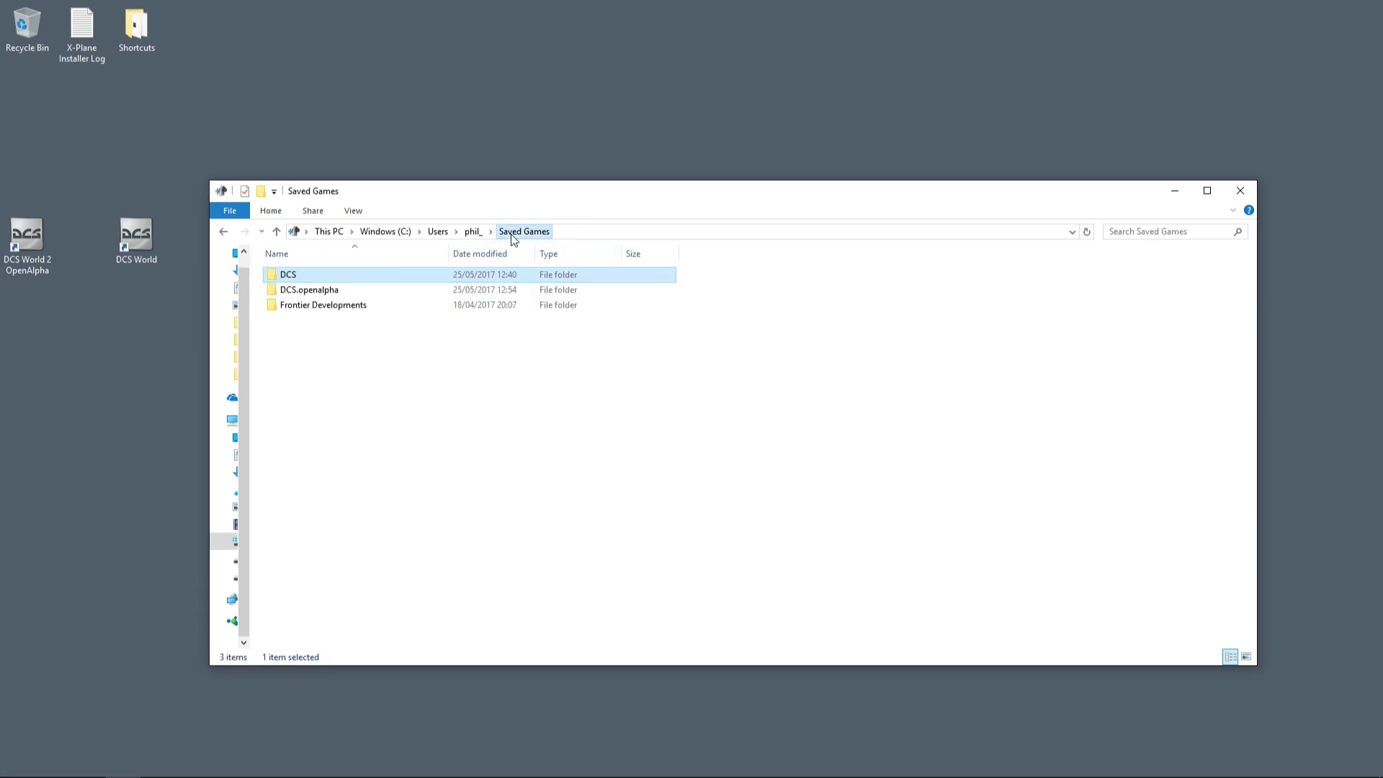
double_click(336, 290)
double_click(299, 274)
double_click(300, 275)
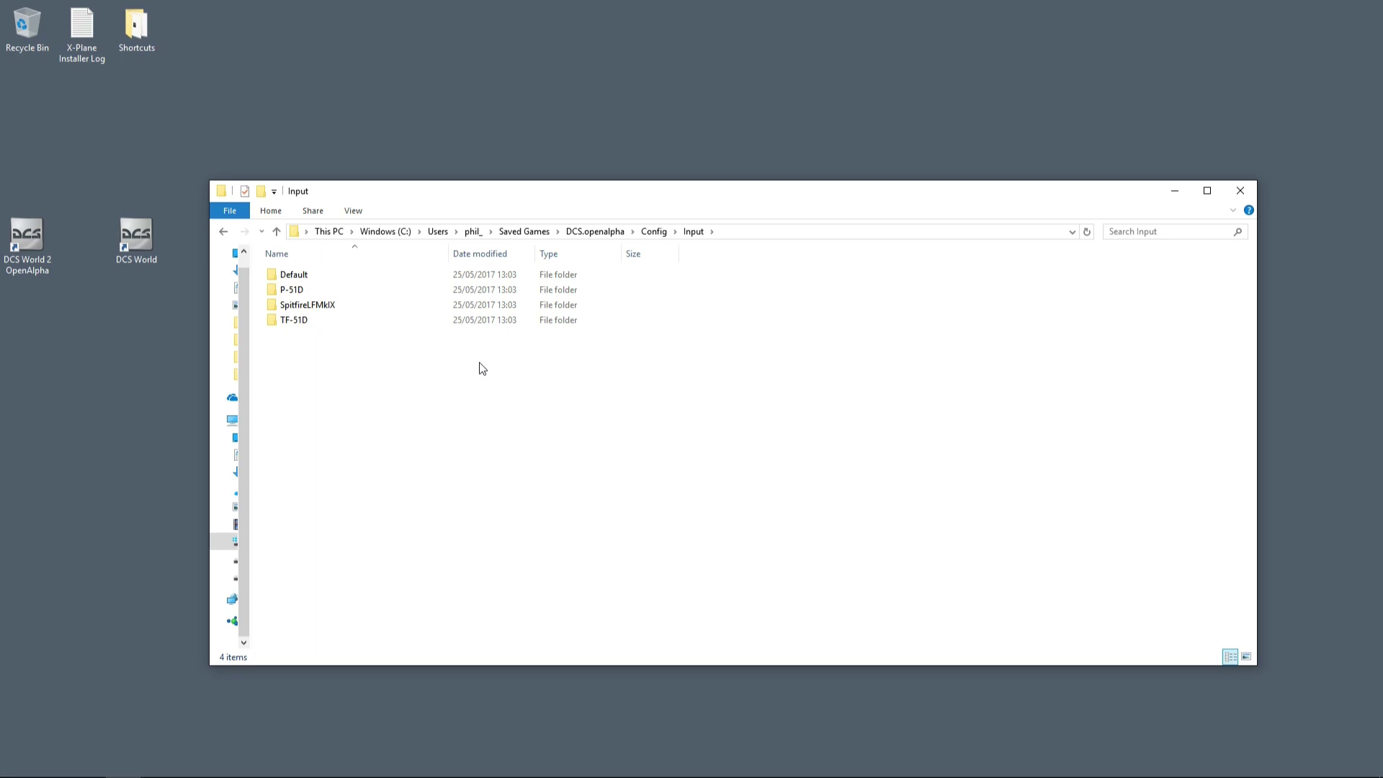
mouse_move(1237, 776)
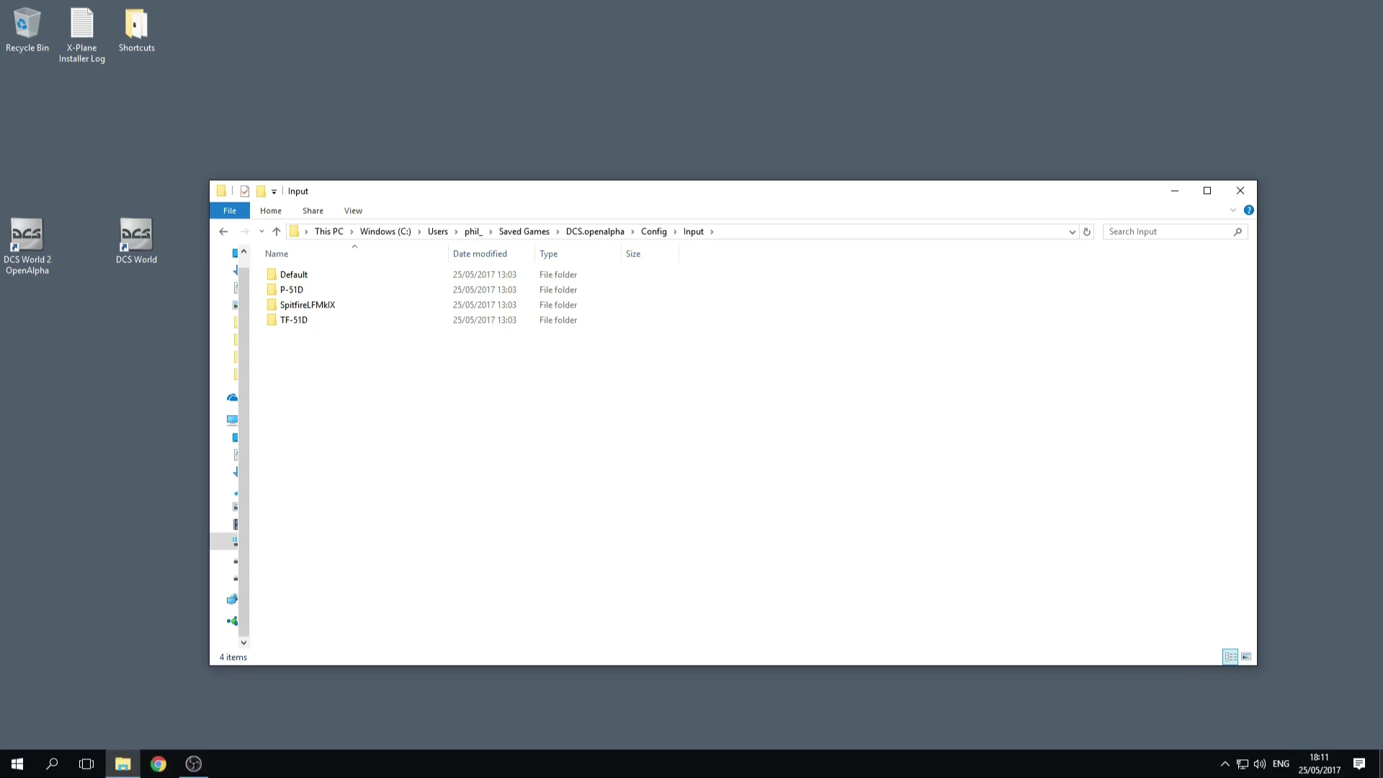